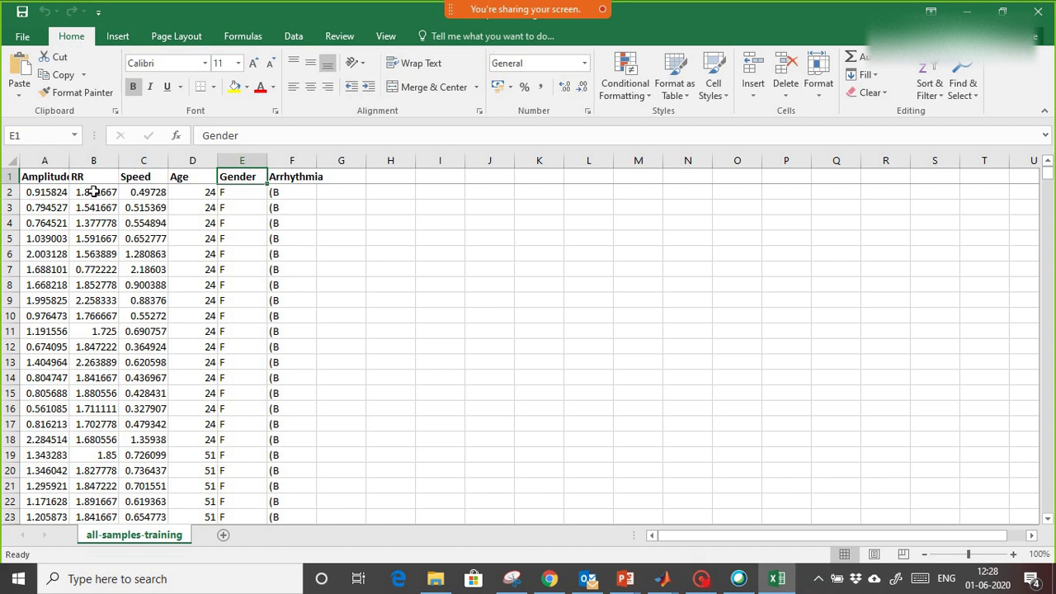
Examine the feature columns of the training worksheet and its rows to see which arrhythmia labels they carry
left_click(148, 172)
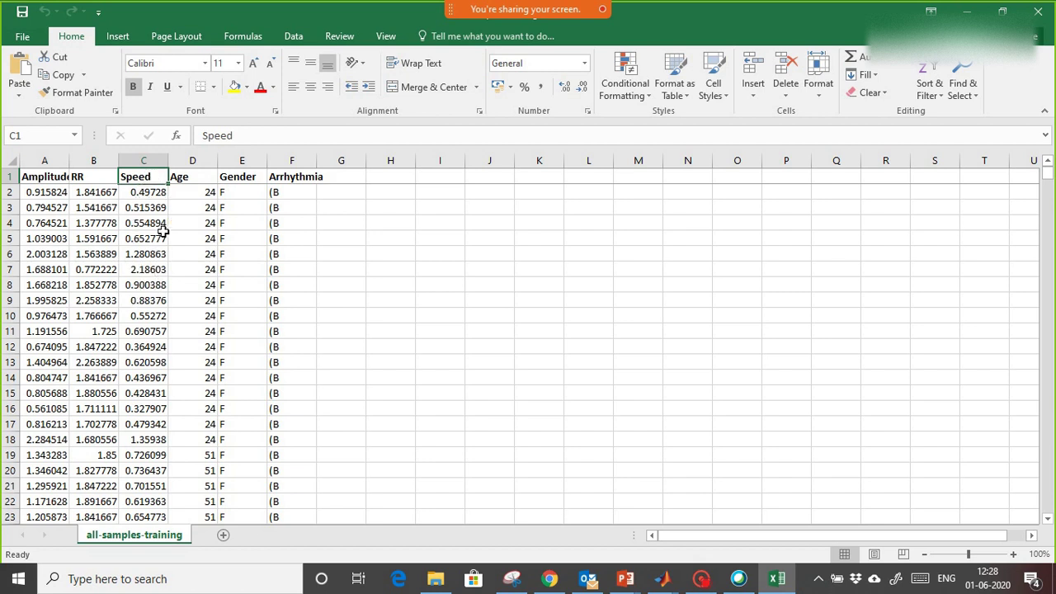
left_click(197, 175)
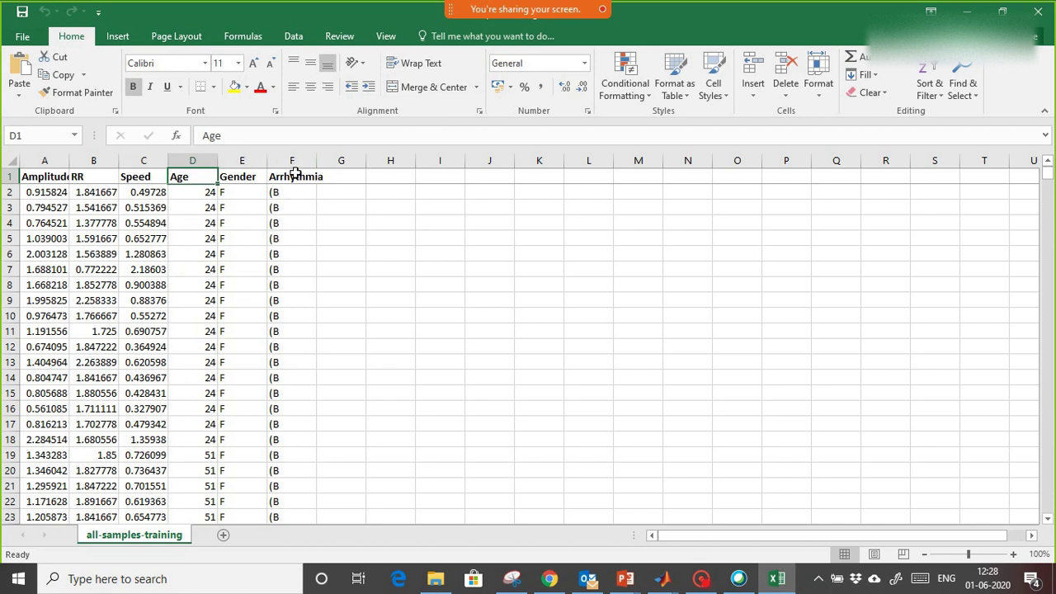
scroll(298, 319, "down", 19)
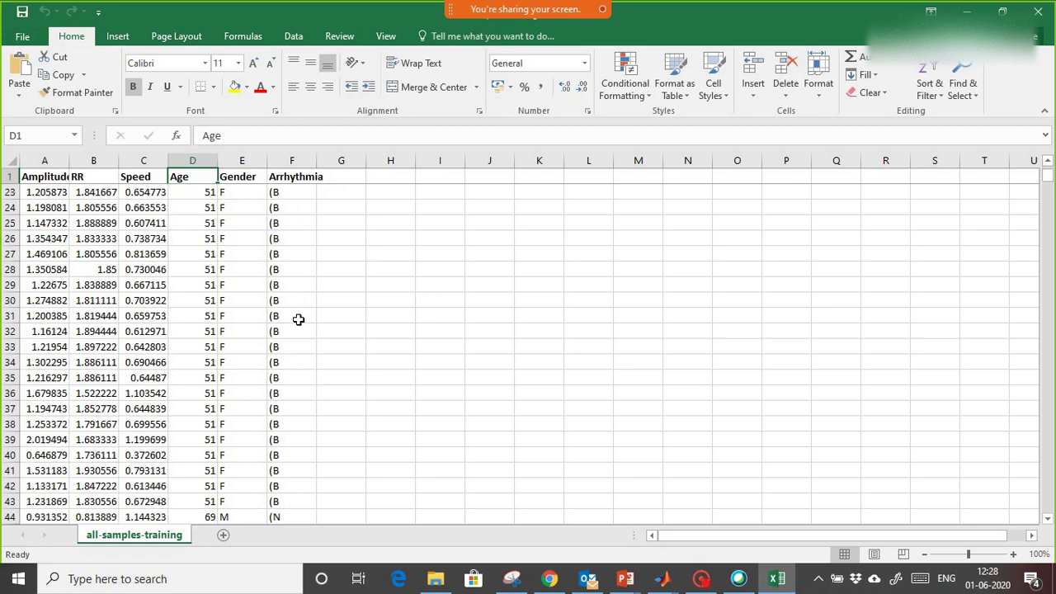
scroll(333, 380, "down", 20)
scroll(333, 380, "down", 20)
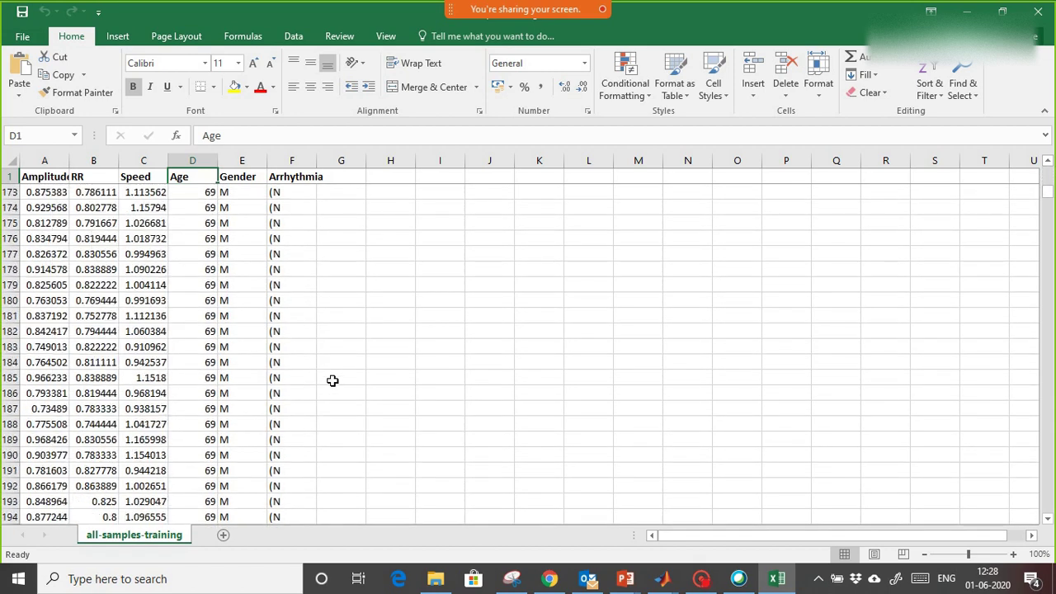
scroll(333, 377, "down", 15)
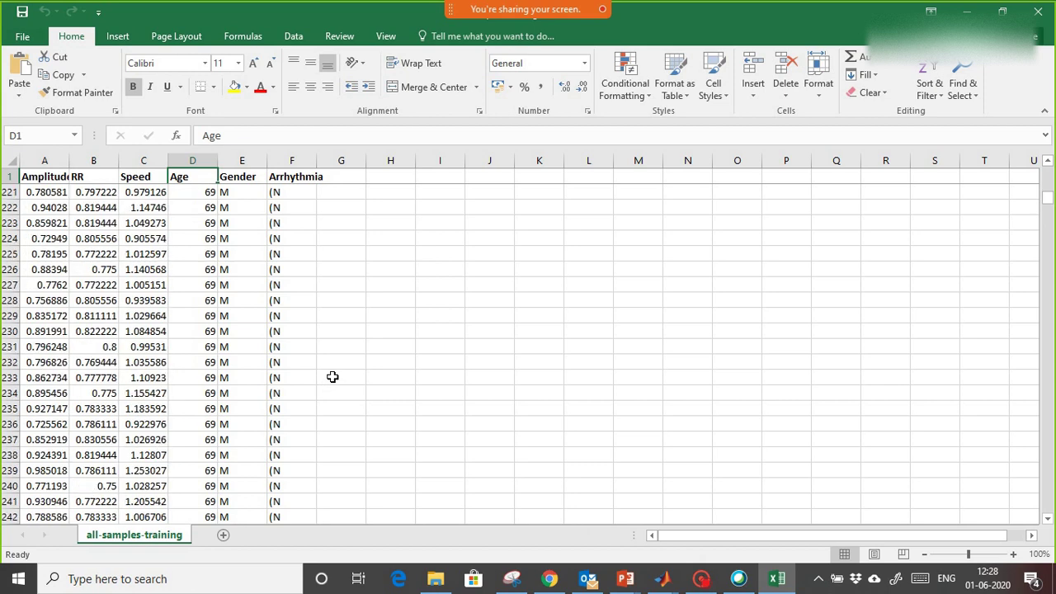
scroll(333, 377, "up", 7)
scroll(333, 377, "up", 19)
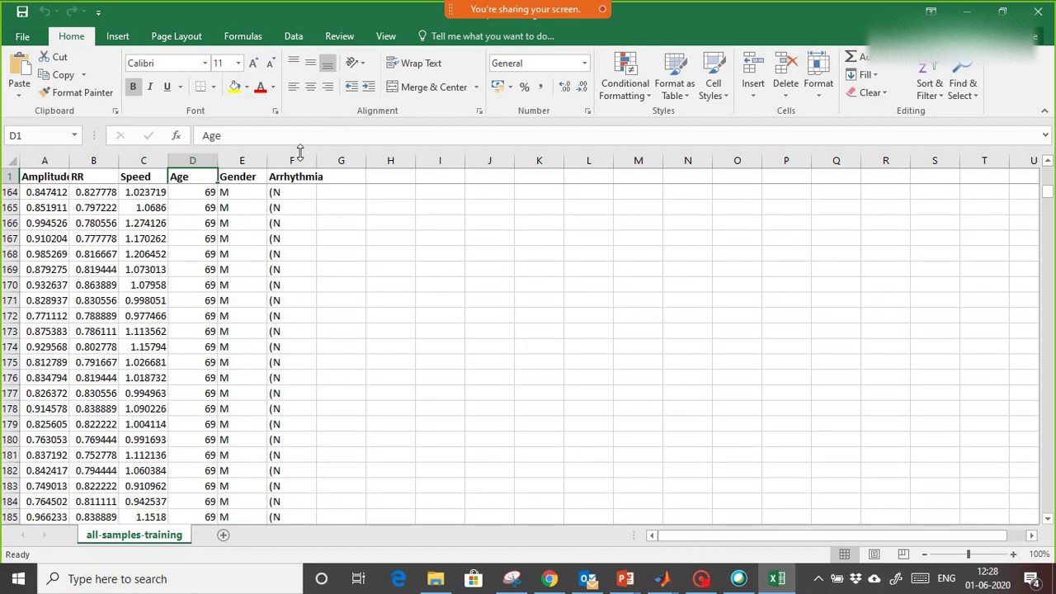
scroll(312, 377, "up", 13)
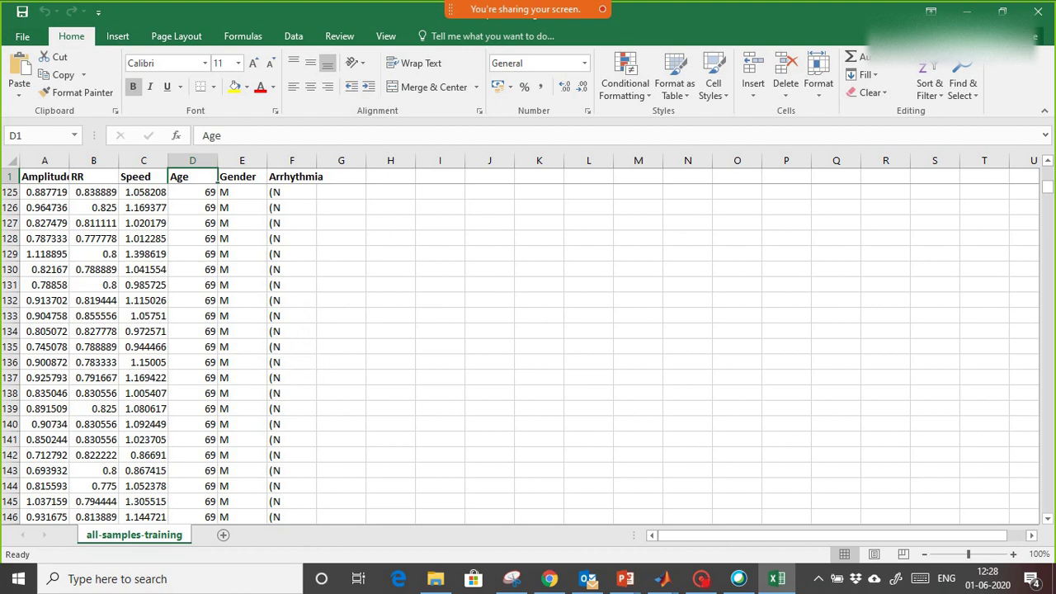
Switch to MATLAB, open the Arrhythmia_Detection.mlx live script and clear all of its output
key("alt+Tab")
left_click(267, 366)
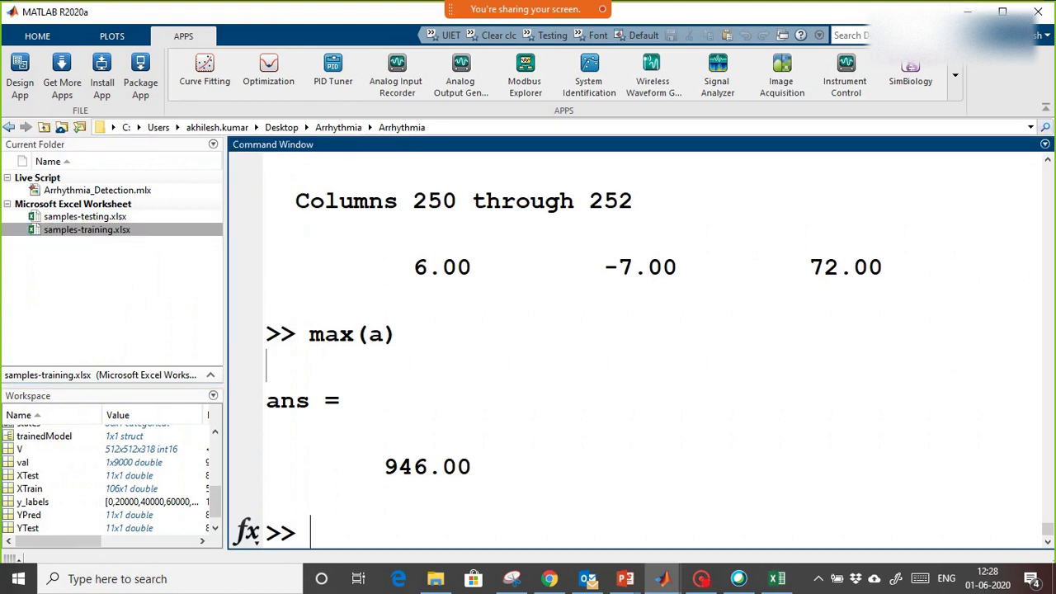
double_click(82, 191)
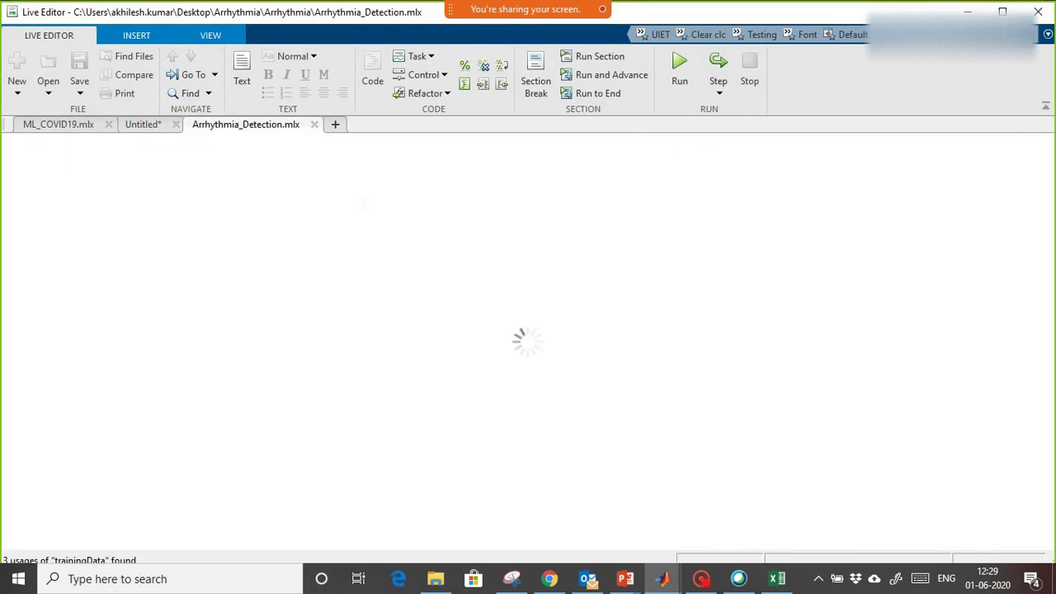
right_click(363, 204)
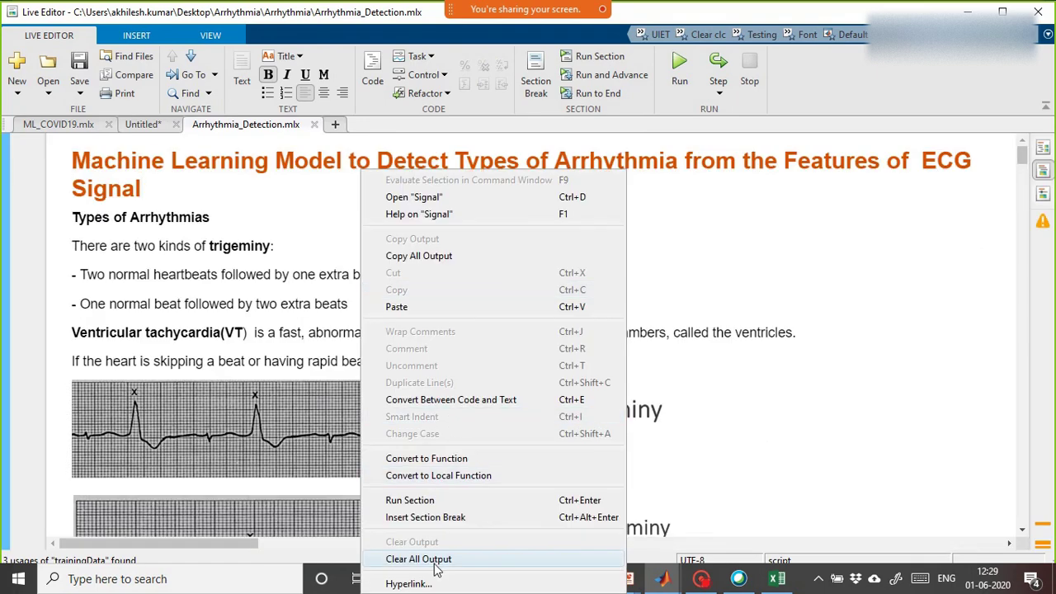
left_click(371, 560)
Read the Features descriptions, the dataset link and the Load Data code in the live script
scroll(374, 392, "down", 10)
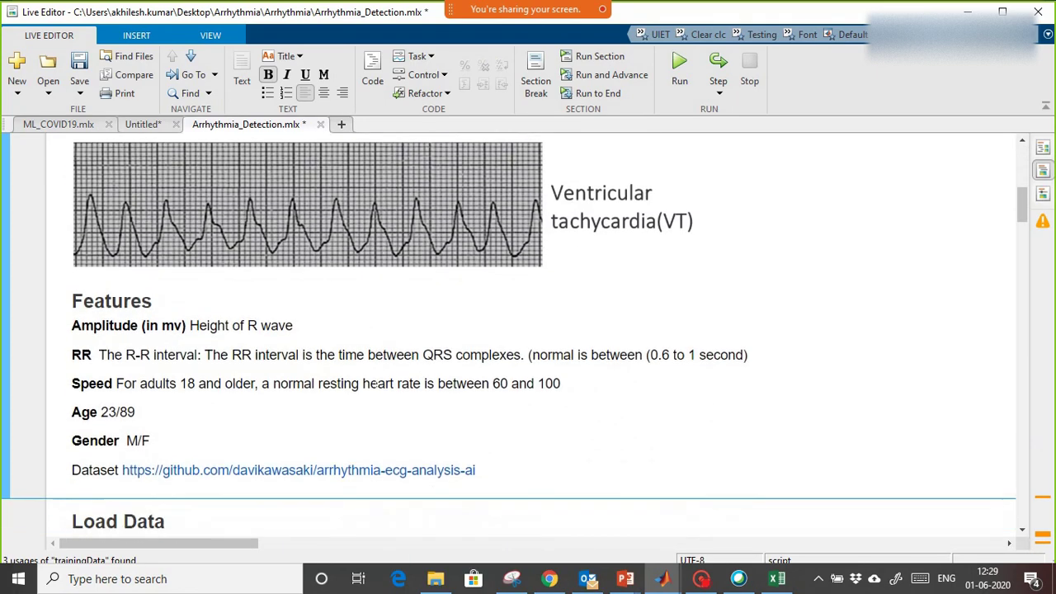
left_click_drag(477, 371, 119, 369)
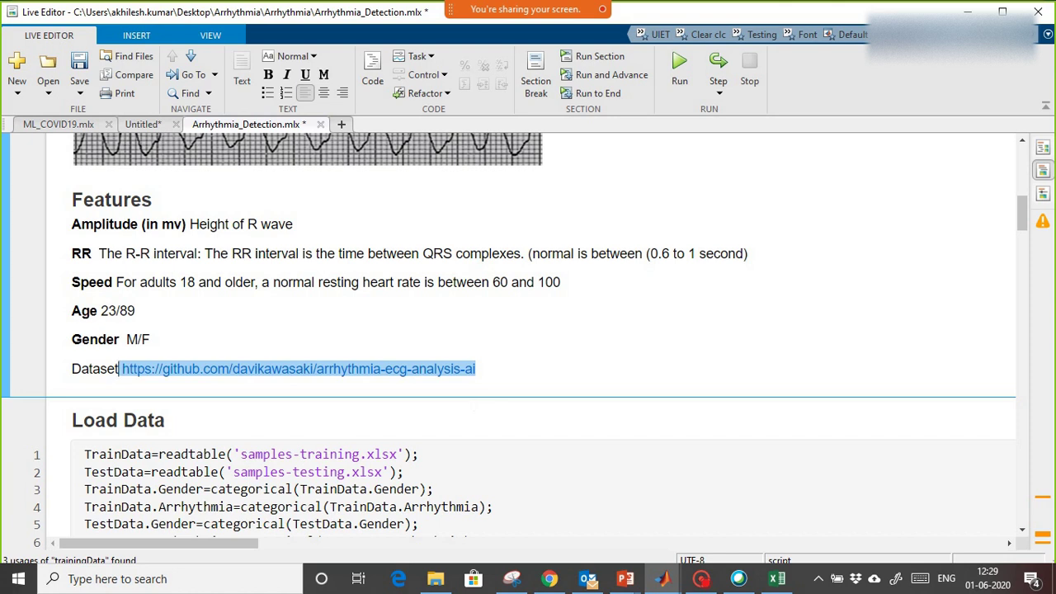
scroll(509, 333, "down", 5)
left_click(420, 331)
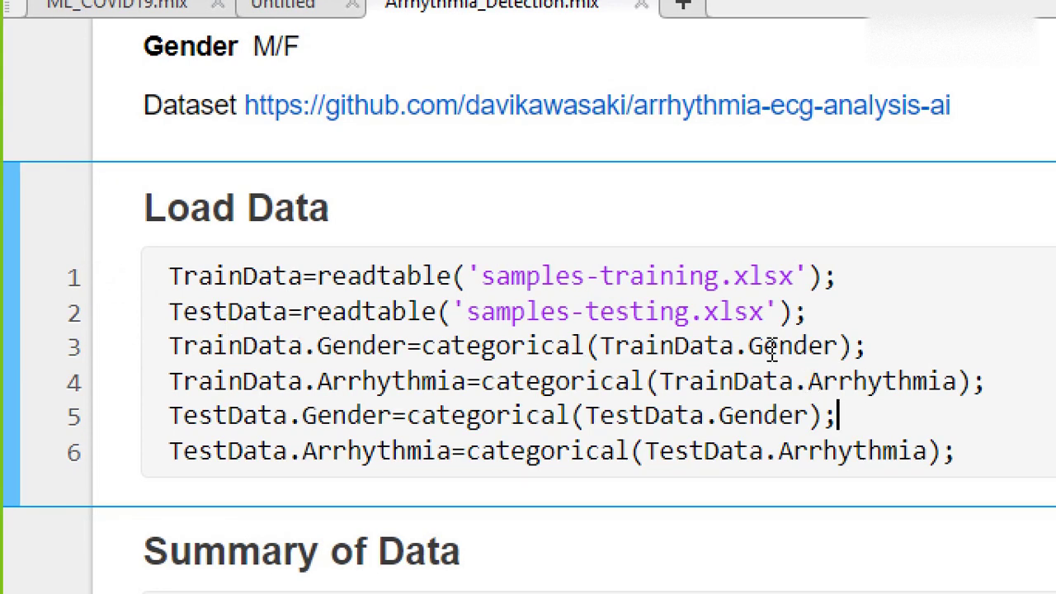
Open the samples-testing.xlsx workbook in Excel from MATLAB's current folder
key("alt+Tab")
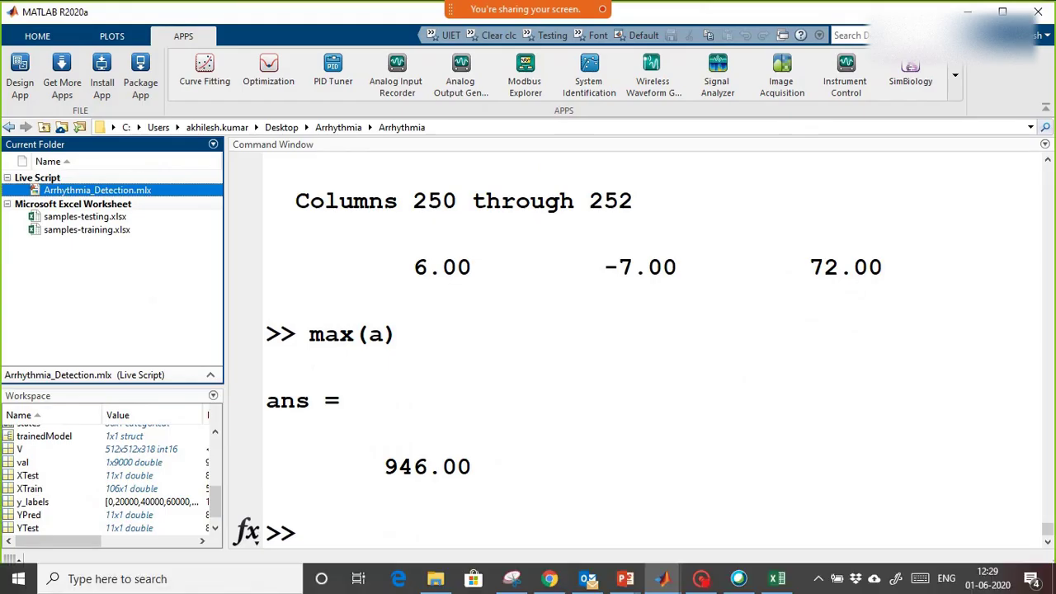
left_click(82, 217)
right_click(83, 217)
left_click(199, 274)
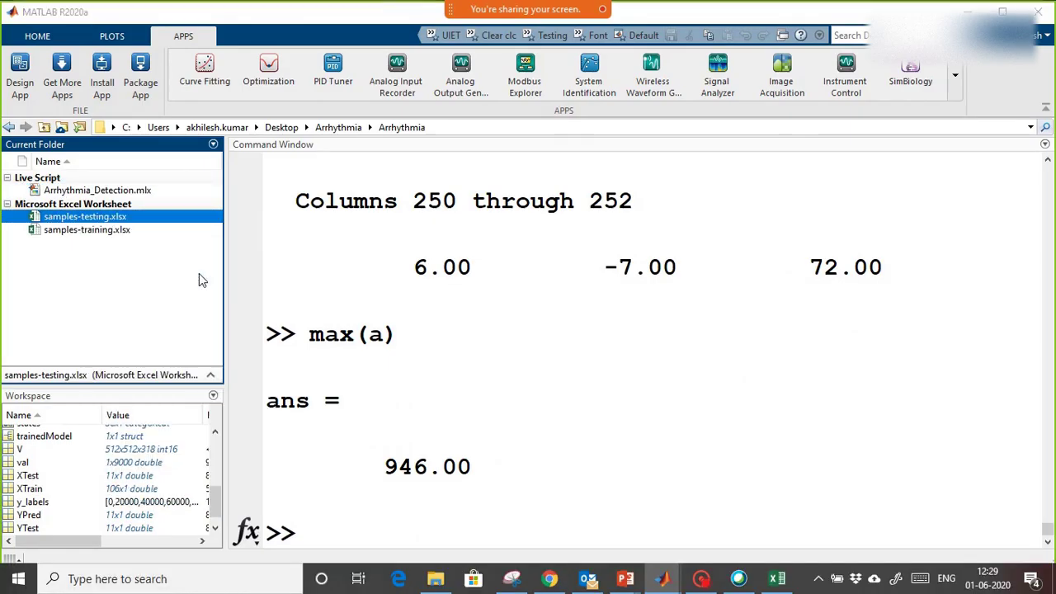
key("Right")
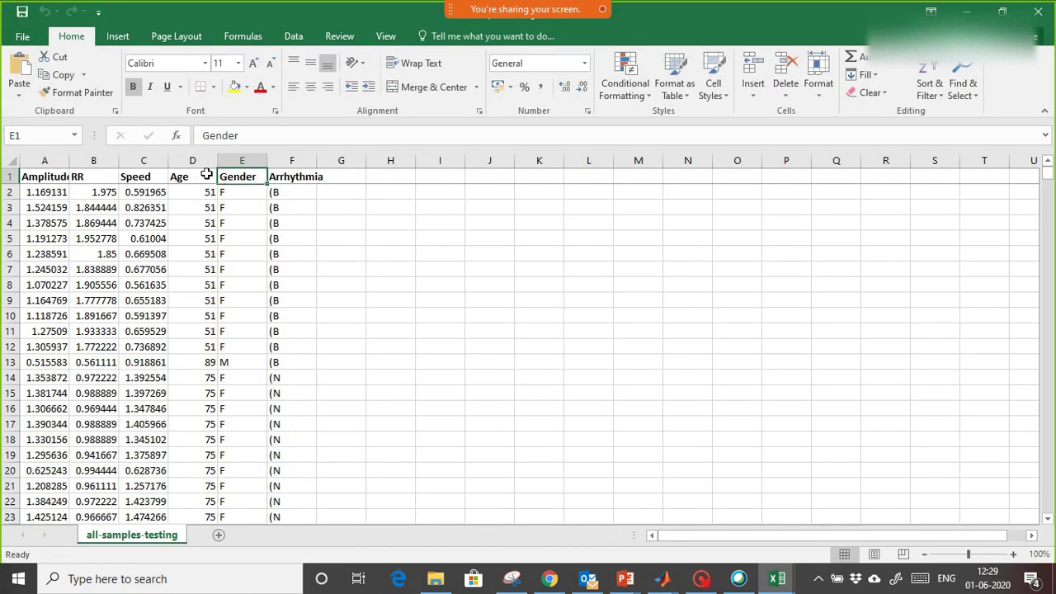
Examine the Age, Gender and Arrhythmia columns of the testing worksheet
left_click(193, 161)
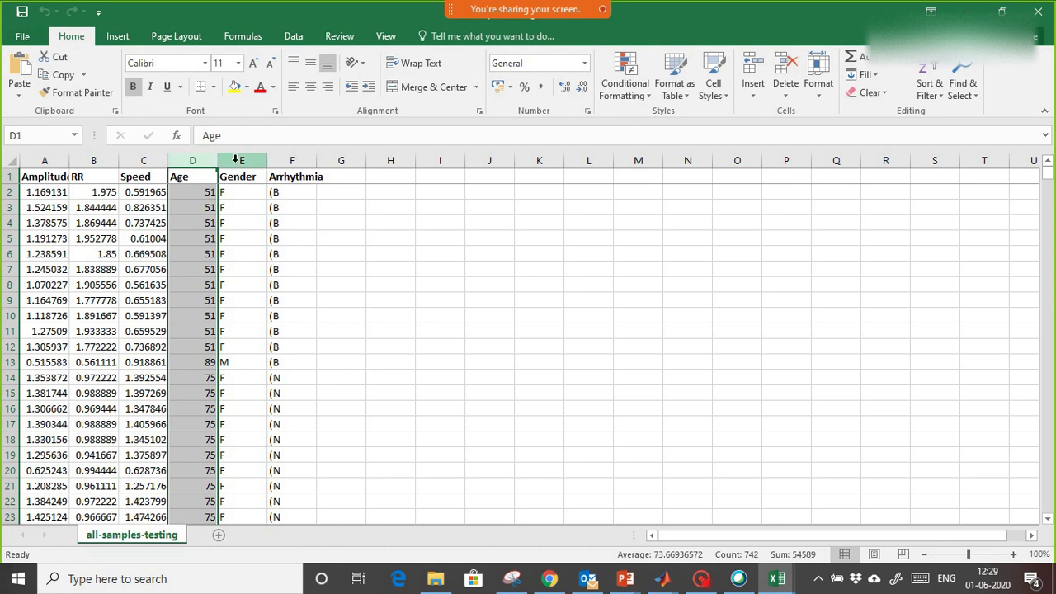
left_click(242, 161)
left_click(310, 163)
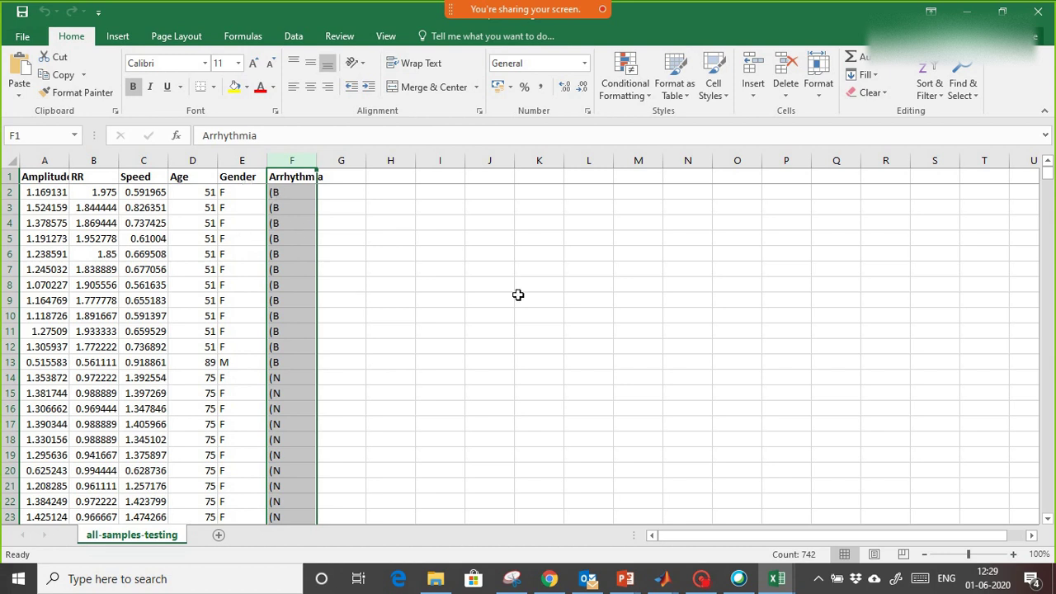
key("alt")
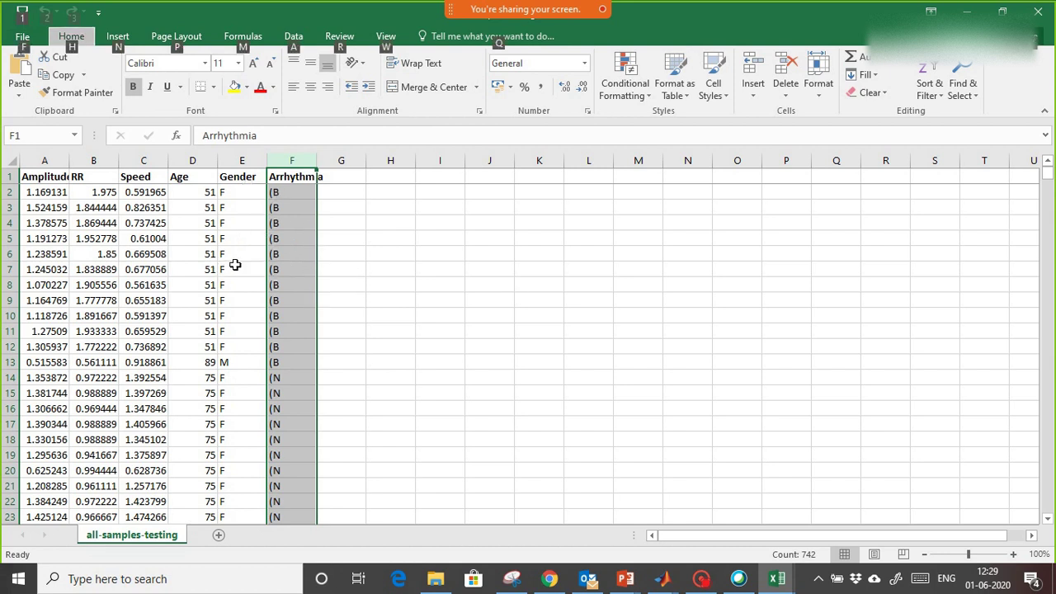
Return to the MATLAB live script, review the readtable and categorical conversion lines, and run the Load Data section
key("alt+Tab")
key("alt+Tab")
key("alt+Tab")
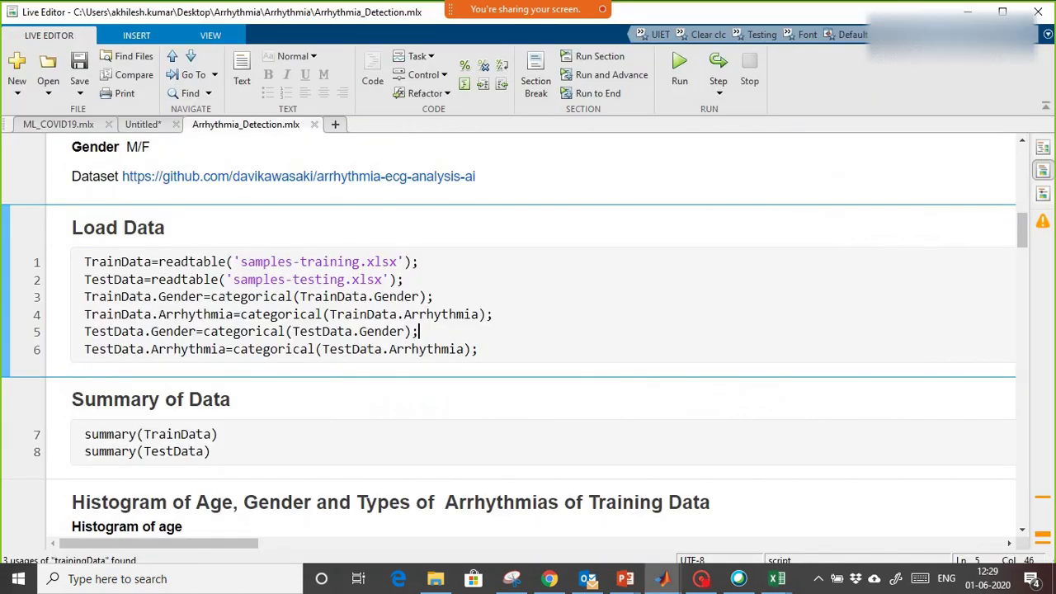
left_click_drag(403, 280, 95, 248)
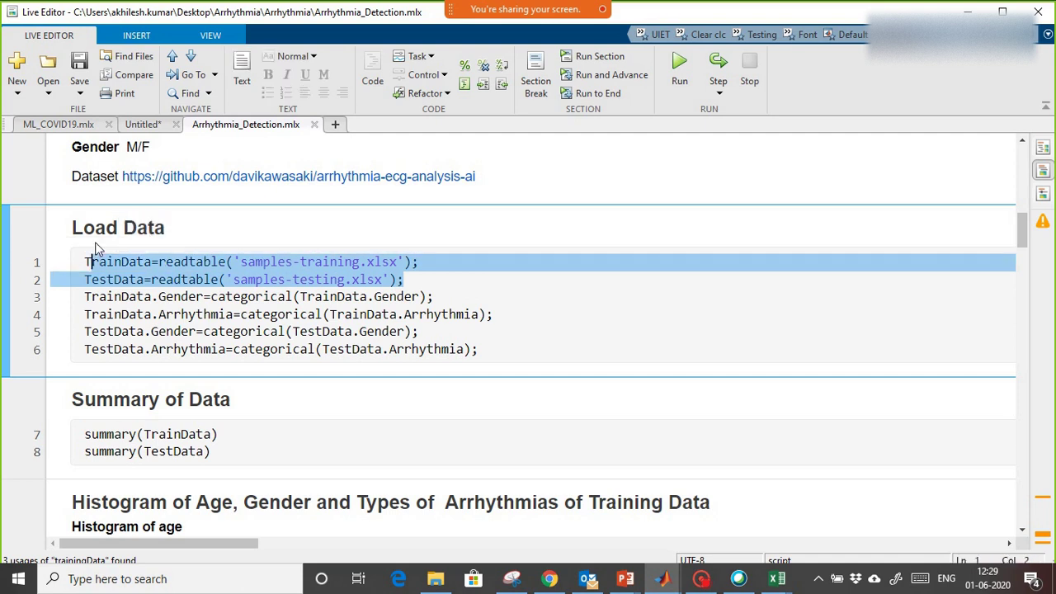
left_click_drag(151, 314, 529, 322)
left_click(129, 314)
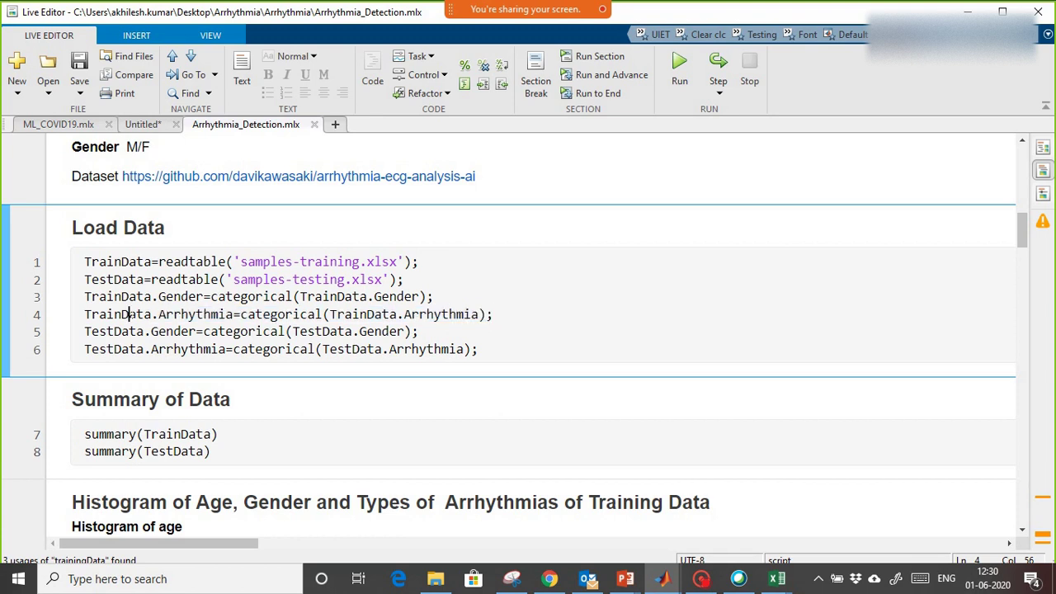
left_click_drag(86, 319, 241, 321)
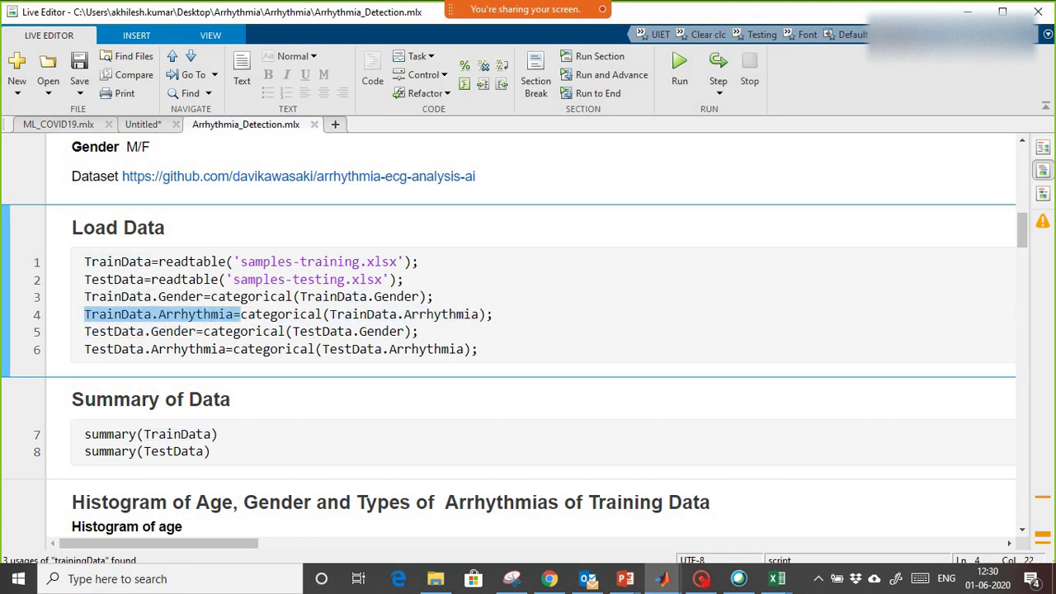
left_click(7, 281)
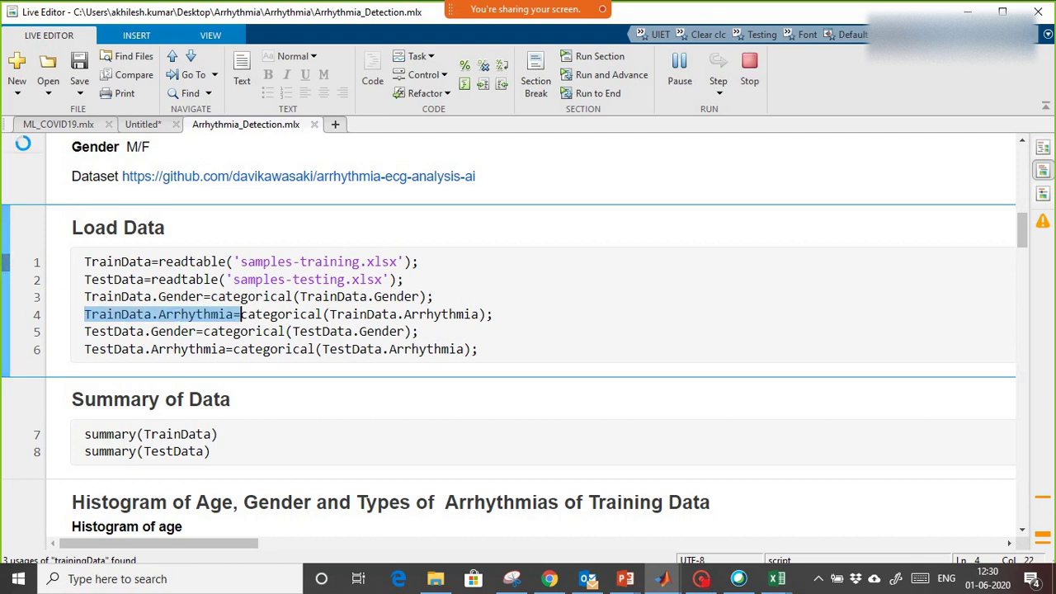
Run the Summary of Data section to summarize the TrainData and TestData tables
scroll(115, 281, "down", 2)
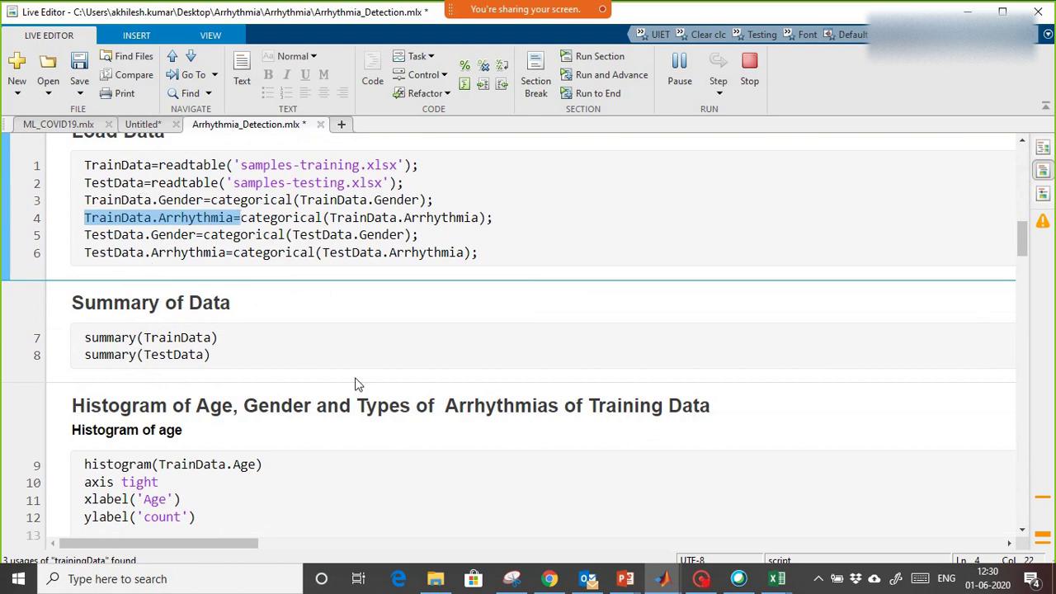
scroll(360, 382, "down", 2)
left_click(412, 269)
left_click(7, 247)
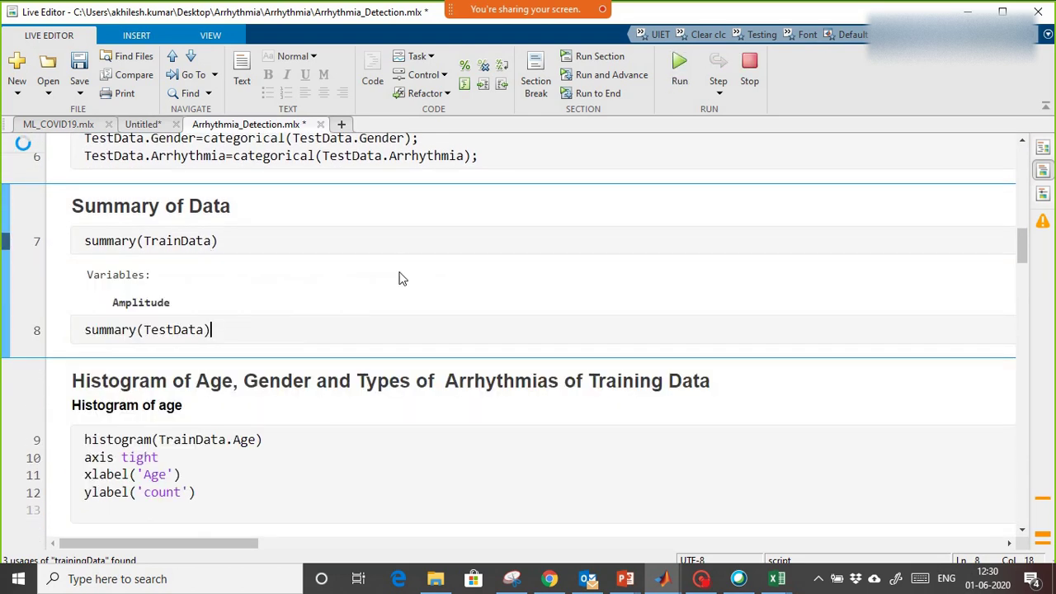
Examine the TrainData summary output for each variable, from Amplitude through Gender
scroll(189, 388, "down", 2)
scroll(194, 380, "up", 2)
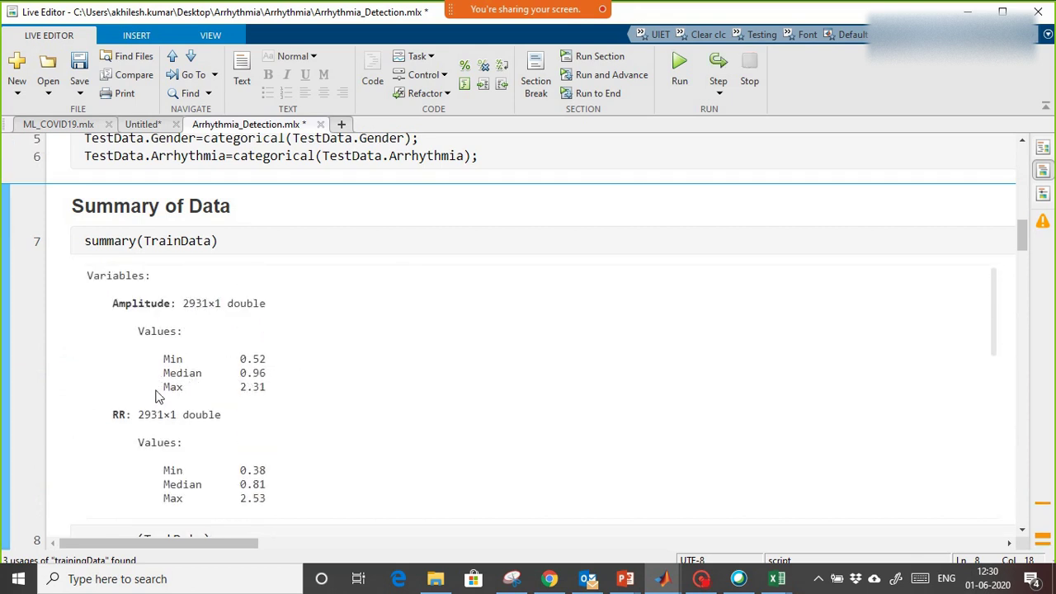
scroll(255, 441, "down", 2)
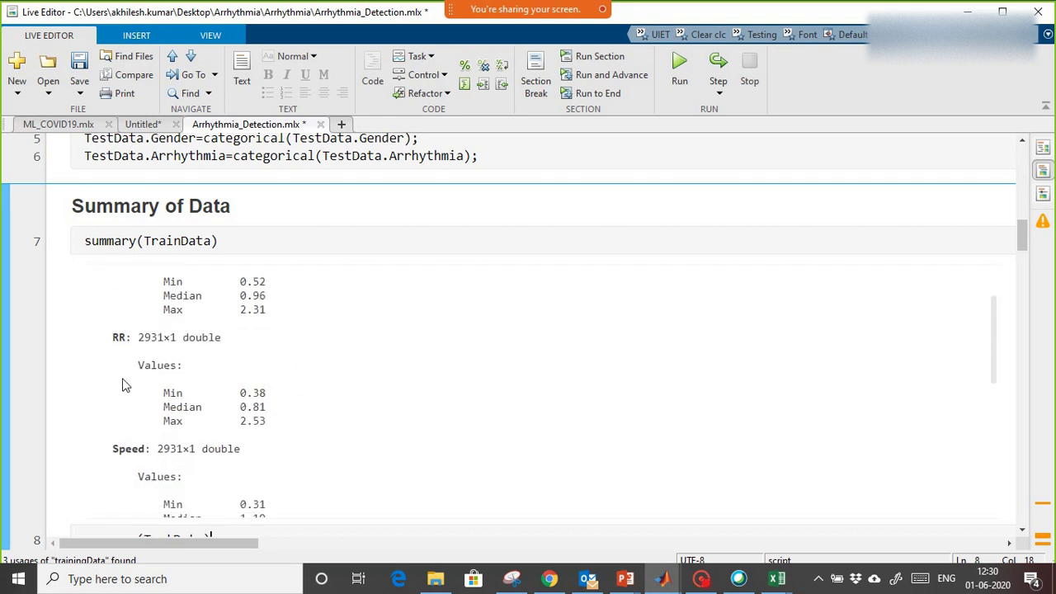
scroll(280, 417, "down", 8)
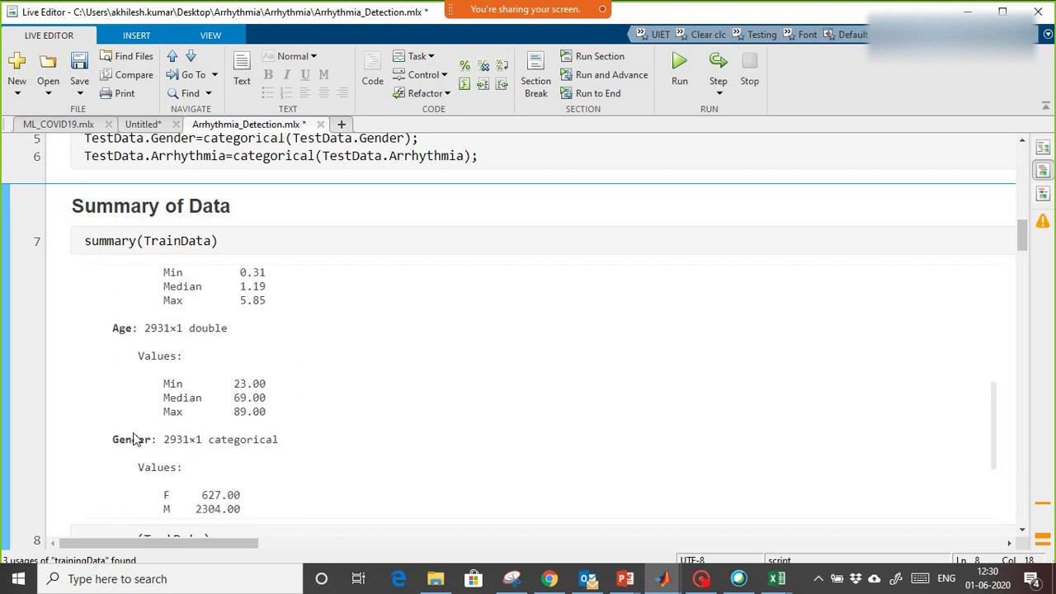
scroll(195, 439, "down", 1)
Review and run the section that plots the training data histograms of age, gender and arrhythmia types
left_click_drag(1023, 236, 1022, 298)
left_click(196, 307)
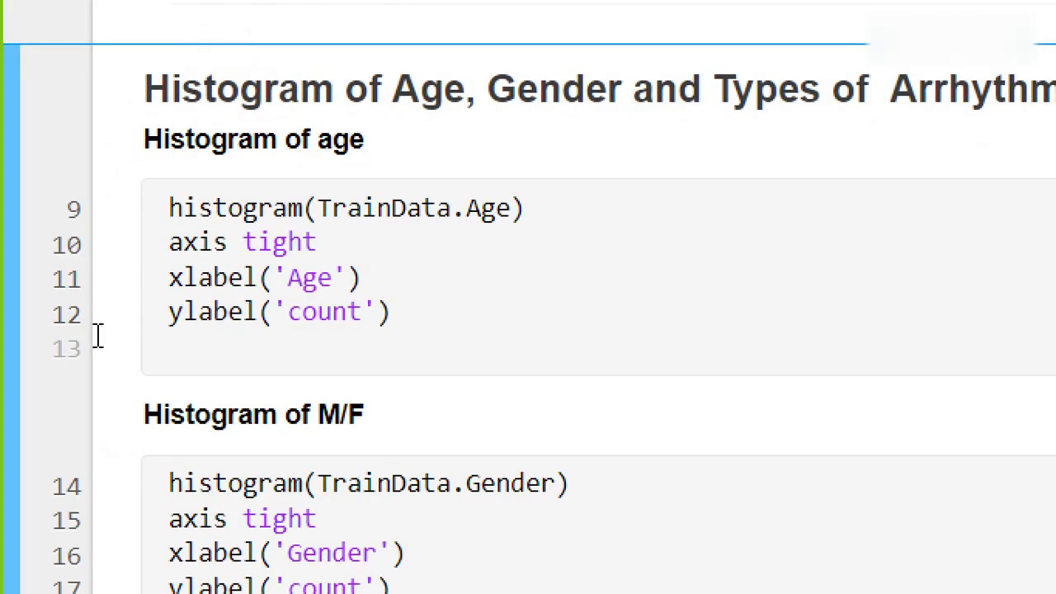
left_click_drag(161, 208, 563, 198)
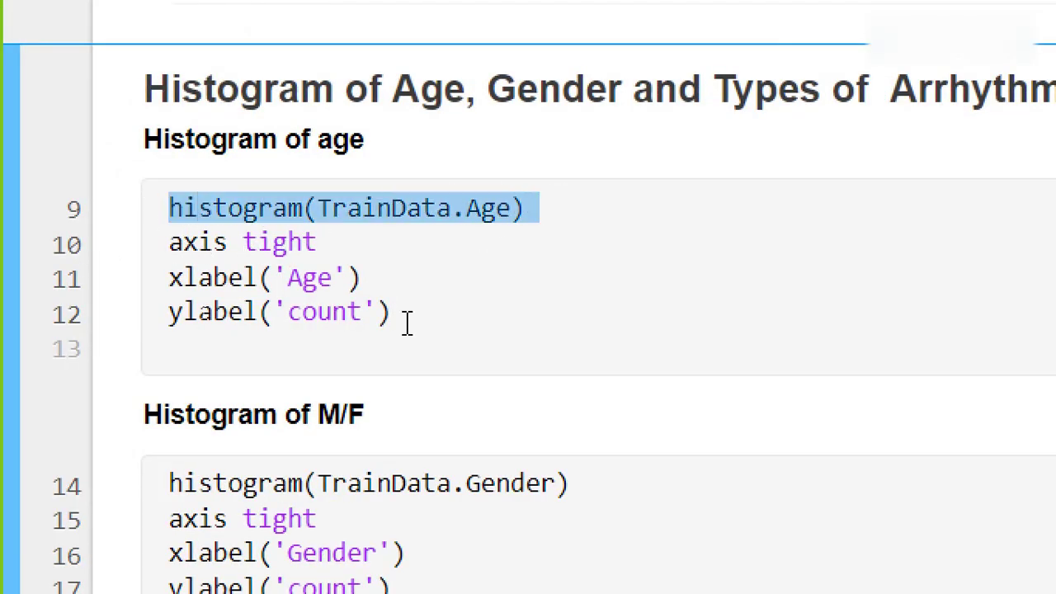
scroll(406, 322, "down", 5)
scroll(399, 312, "up", 3)
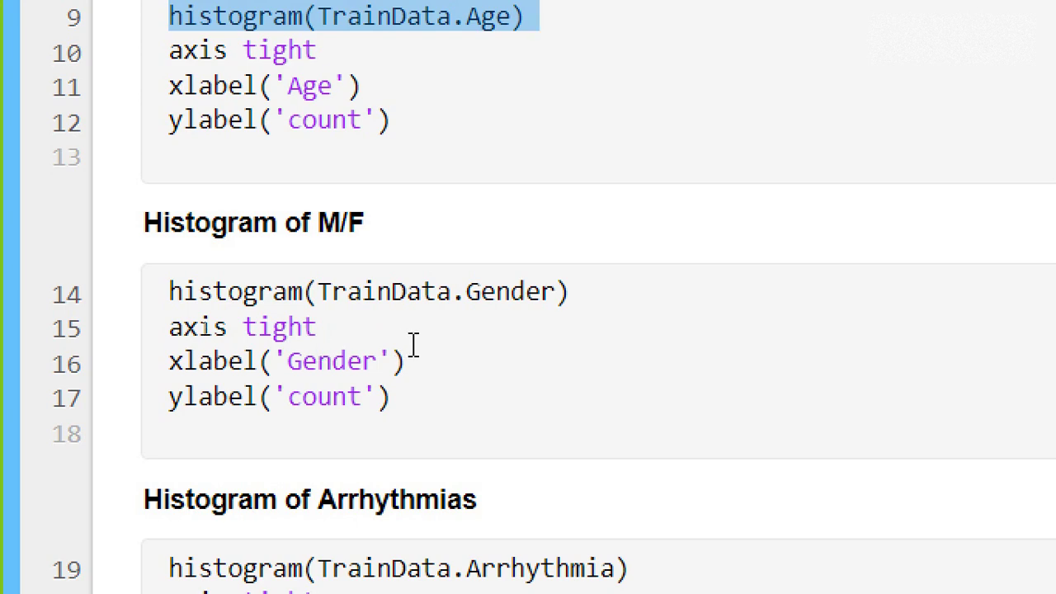
scroll(441, 361, "down", 5)
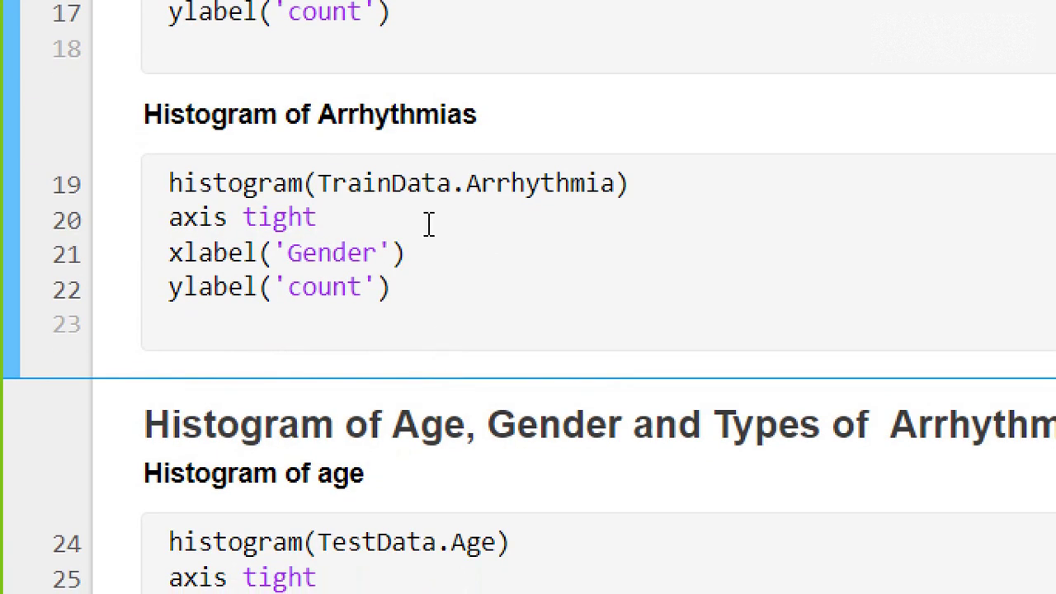
left_click(459, 245)
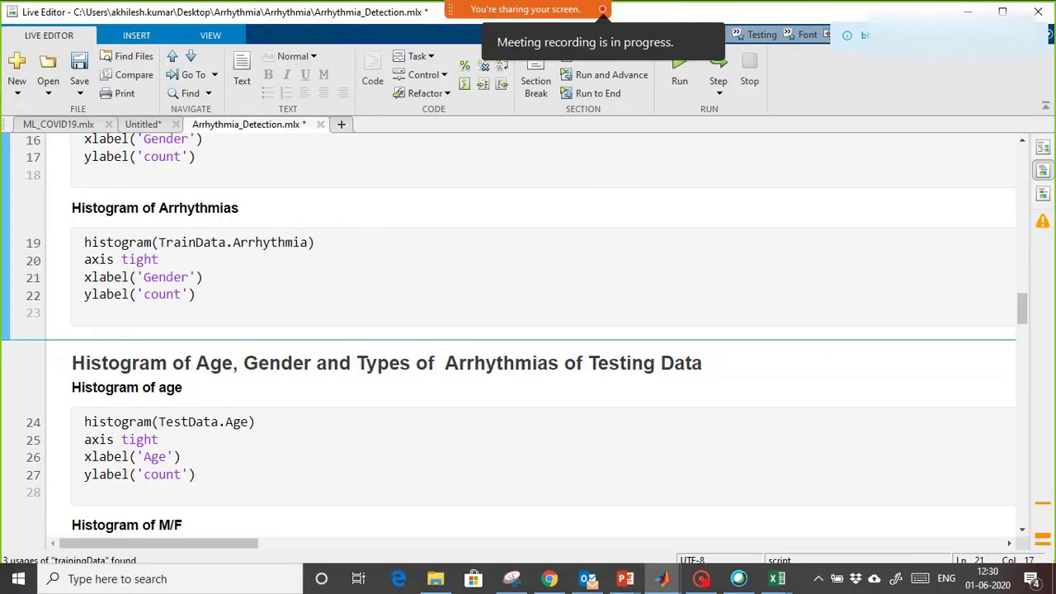
scroll(495, 330, "up", 6)
left_click(4, 282)
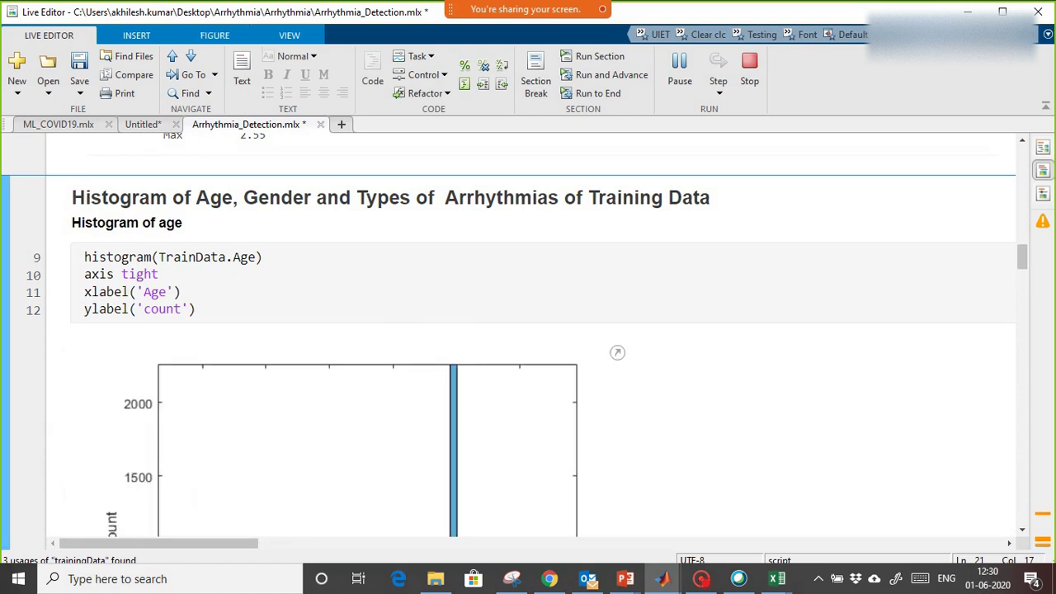
Examine the training data age histogram in a separate figure window, read the tallest bar's value, and close the figure
scroll(290, 338, "down", 7)
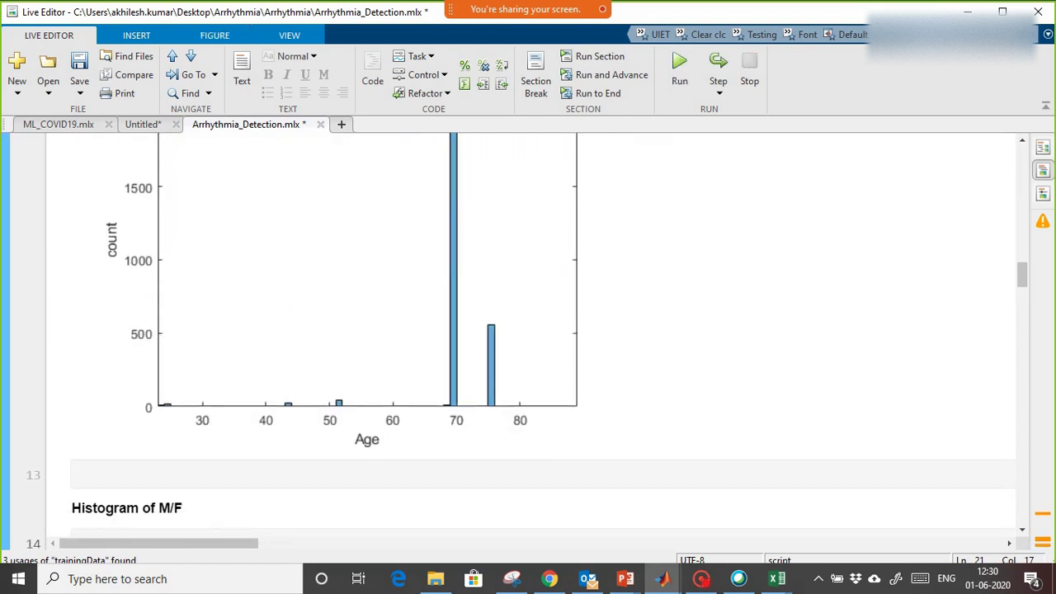
scroll(411, 427, "up", 2)
scroll(406, 426, "up", 1)
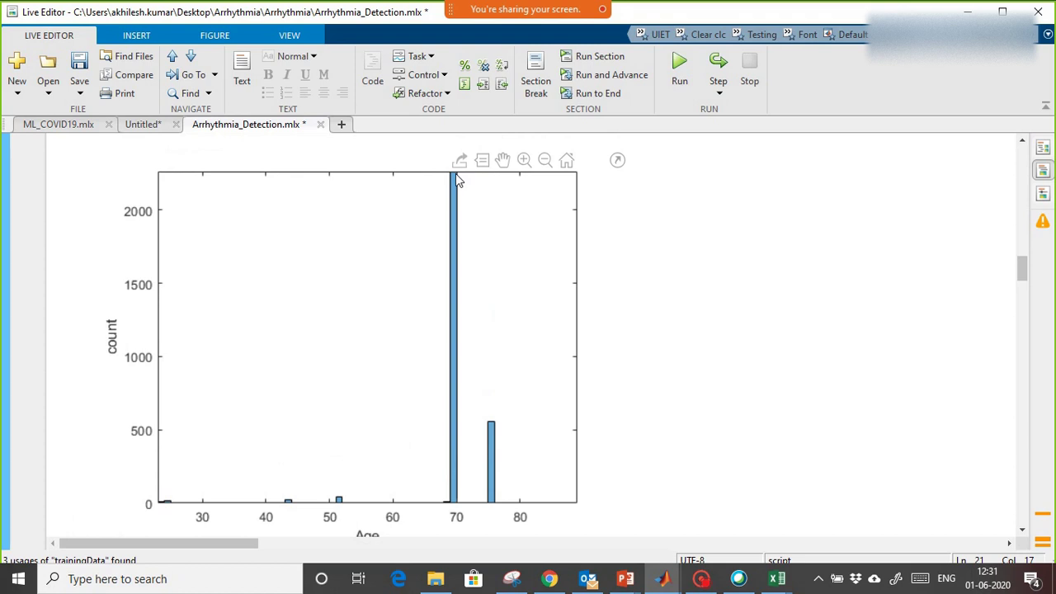
left_click(459, 180)
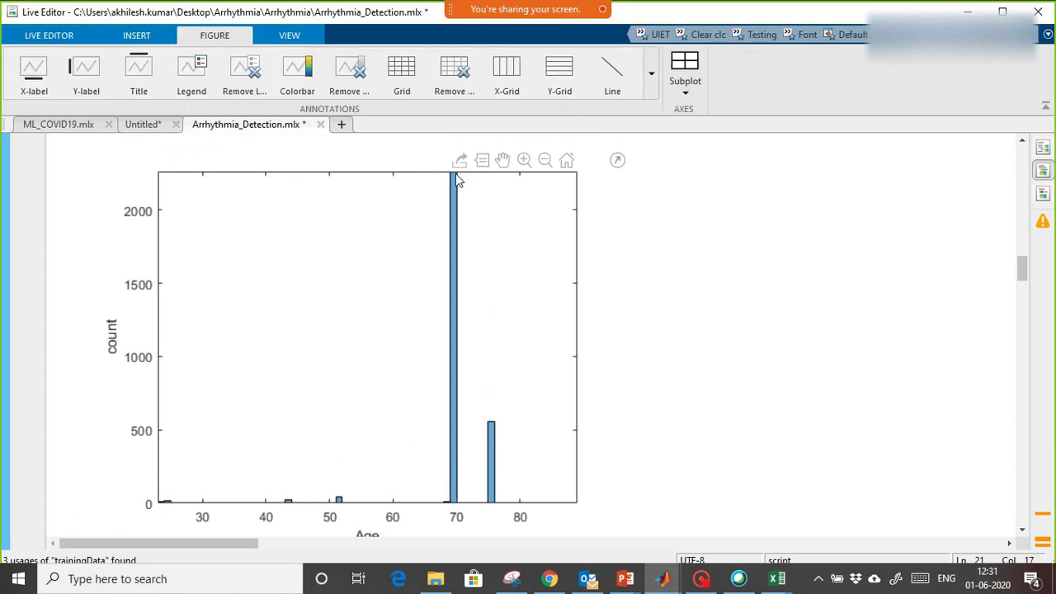
left_click(617, 160)
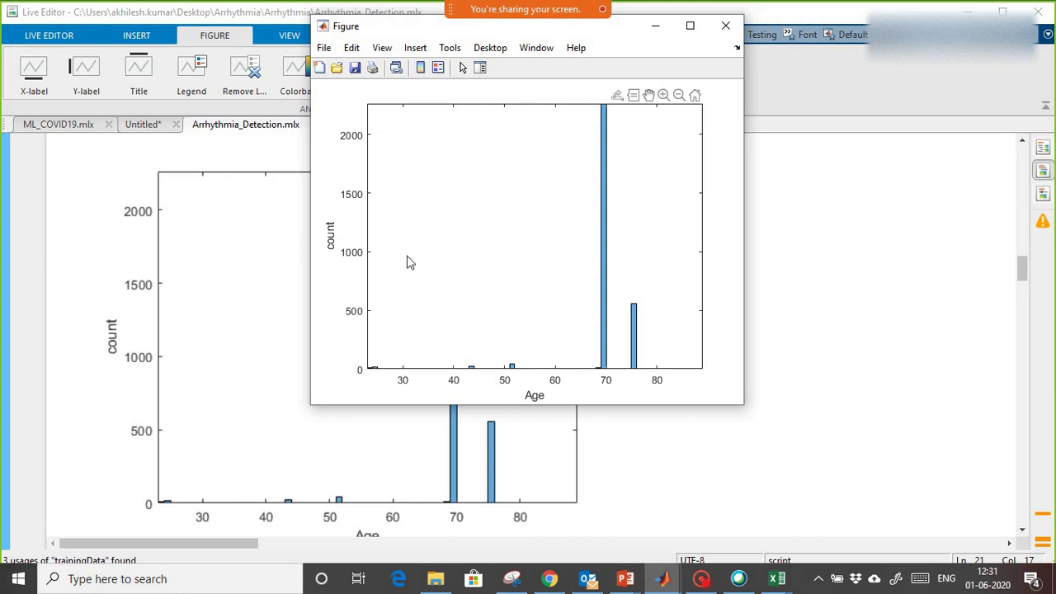
left_click(605, 112)
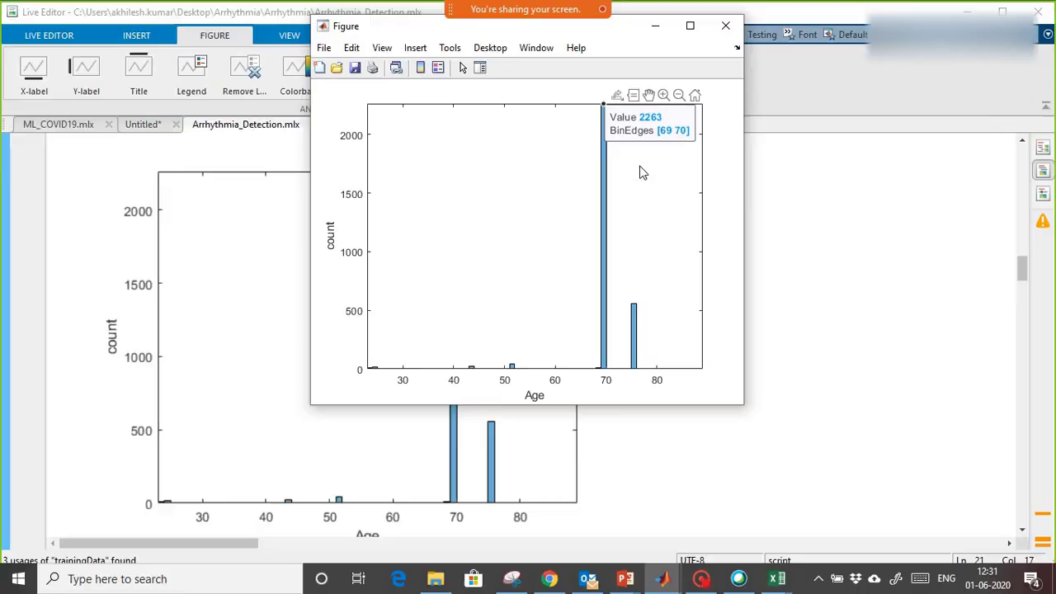
left_click(725, 26)
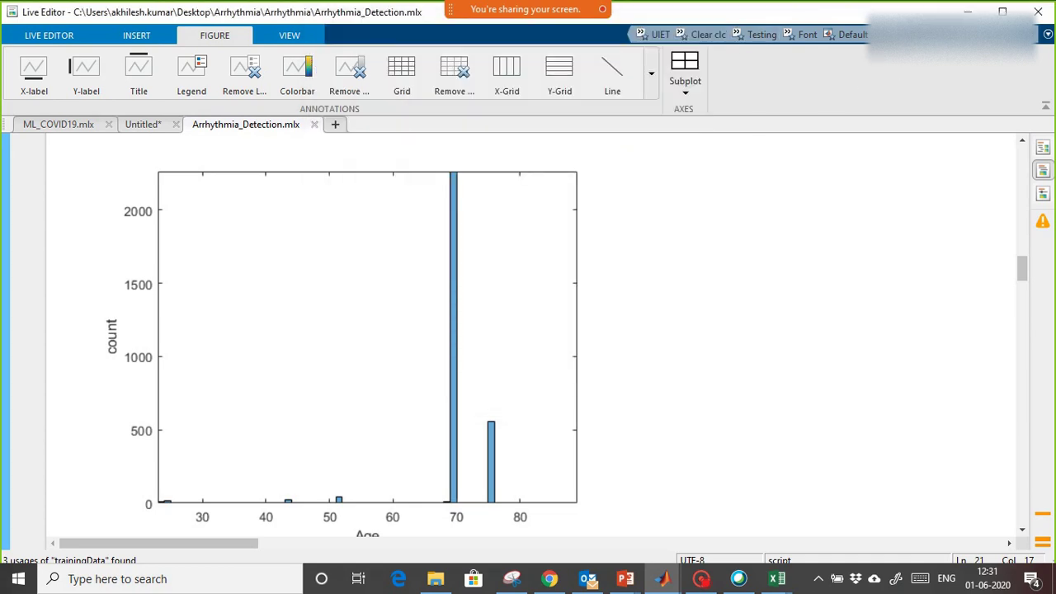
left_click(967, 11)
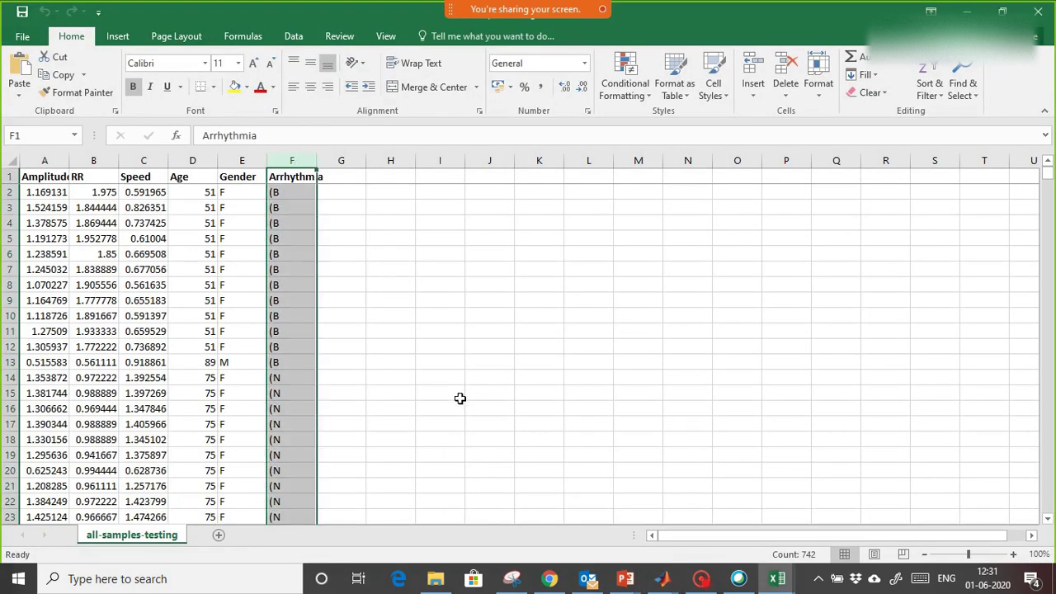
key("alt+Tab")
key("alt+Tab")
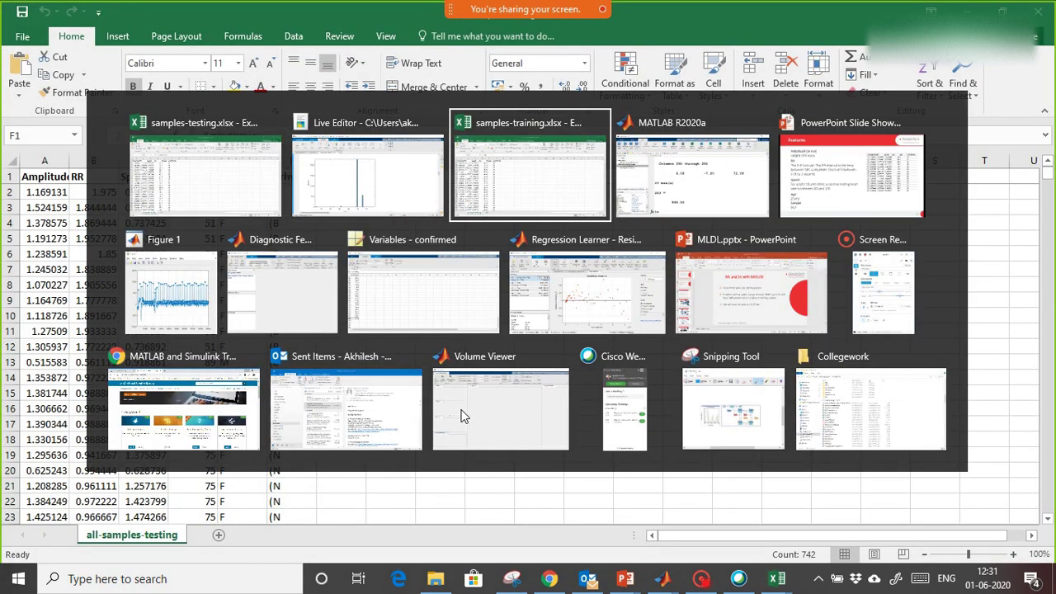
key("alt+shift+Tab")
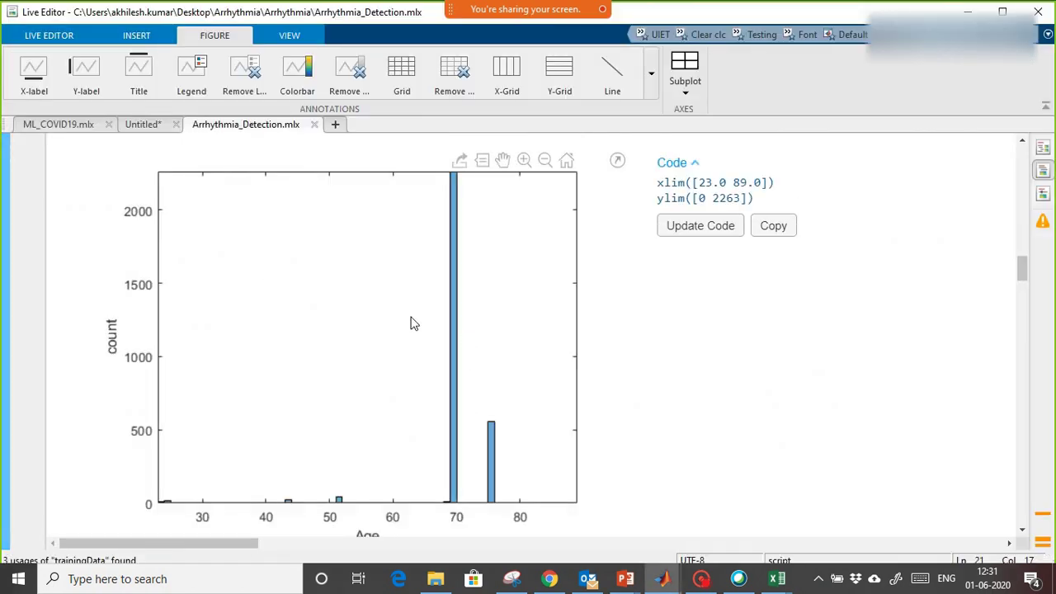
Read the values of the F and M bars in the training data gender histogram
left_click_drag(1022, 281, 1025, 307)
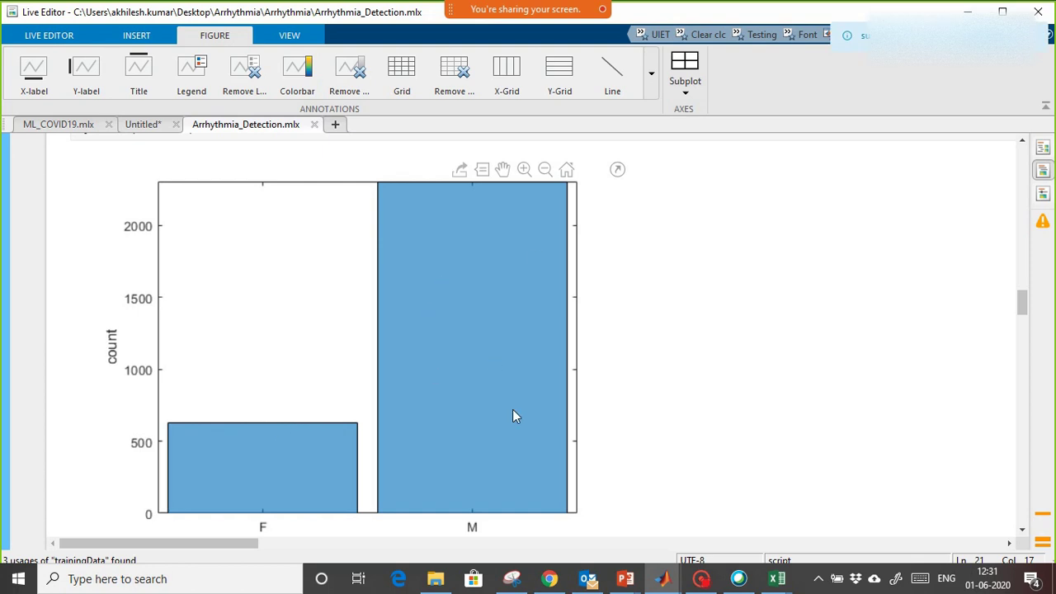
mouse_move(317, 416)
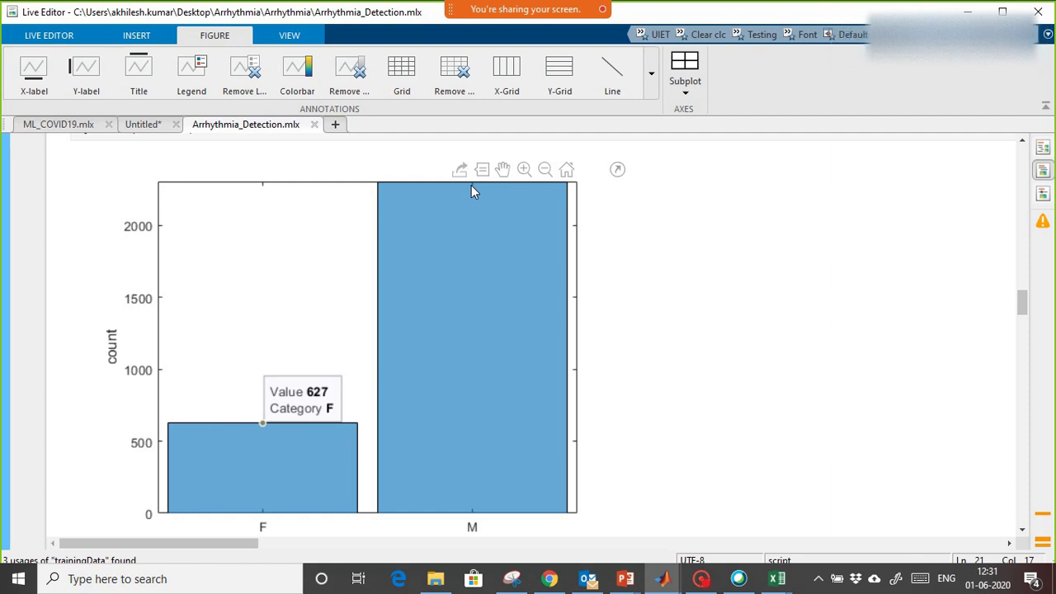
mouse_move(472, 184)
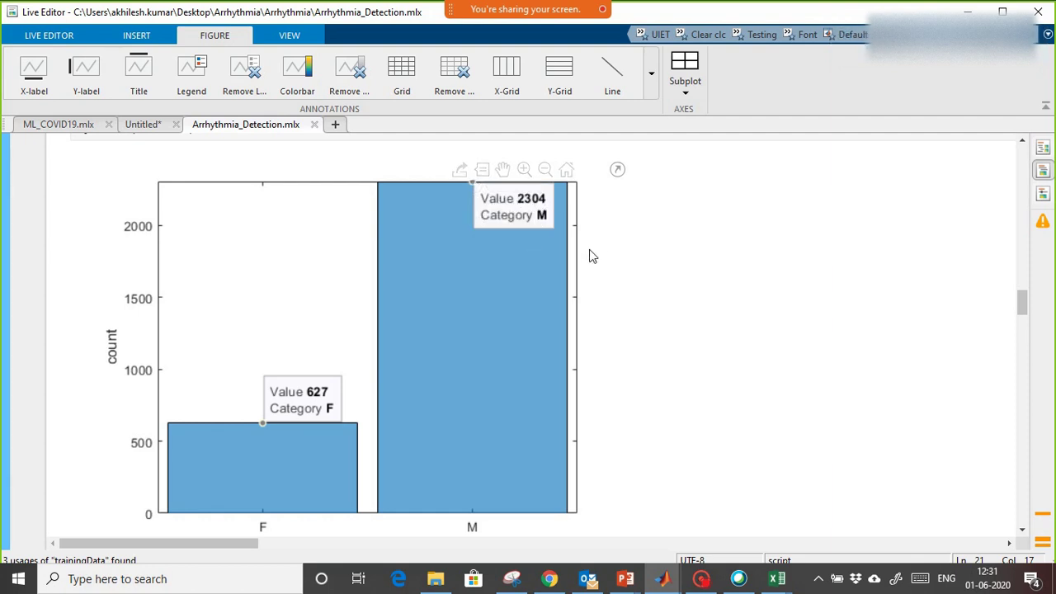
Rerun the training data histogram section and review the Histogram of Arrhythmias plot
scroll(642, 352, "down", 1)
scroll(644, 356, "down", 10)
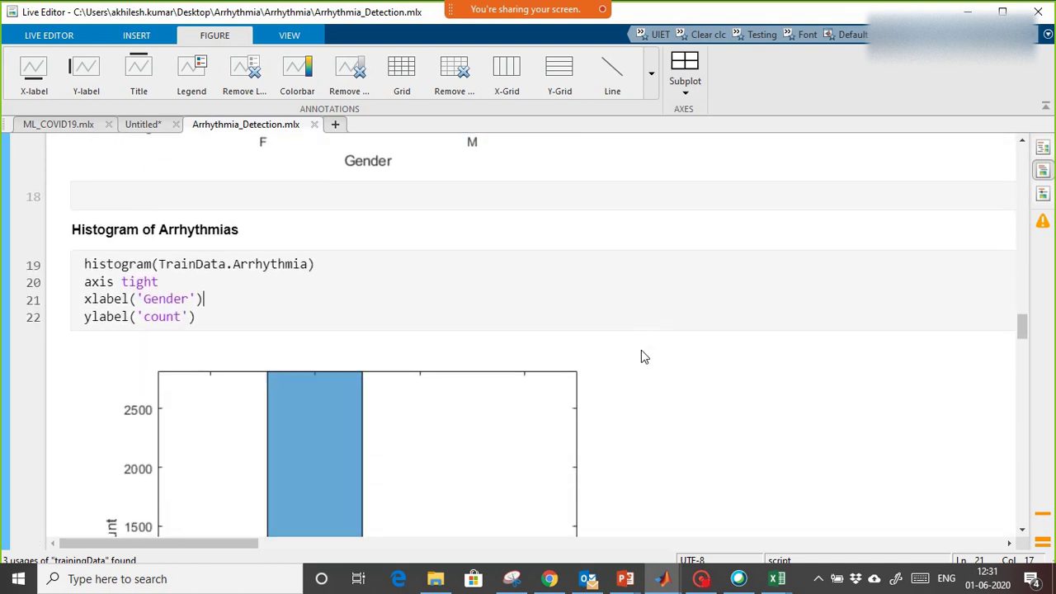
left_click(6, 244)
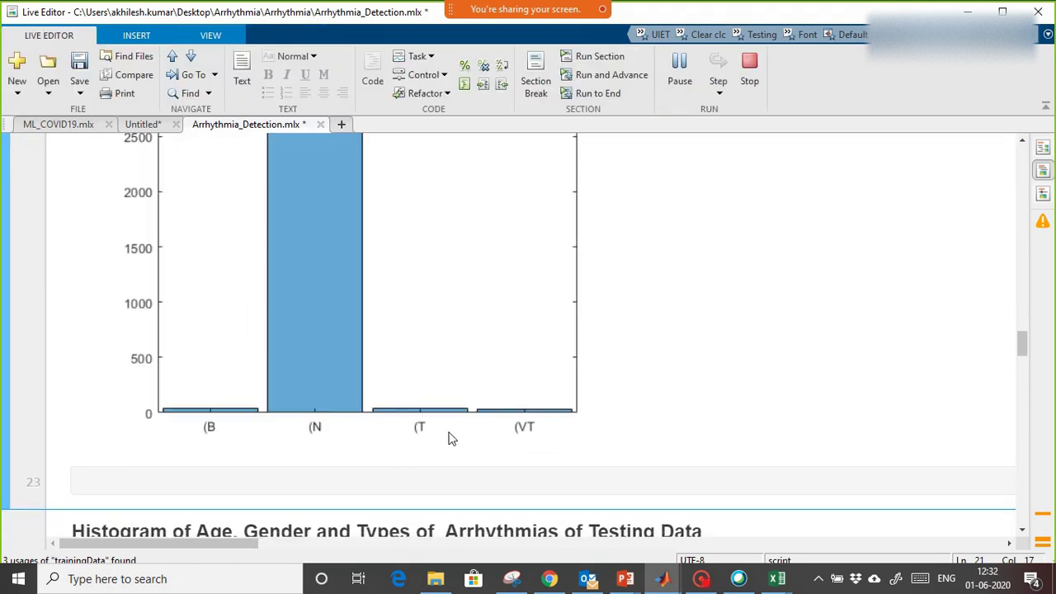
scroll(428, 404, "up", 2)
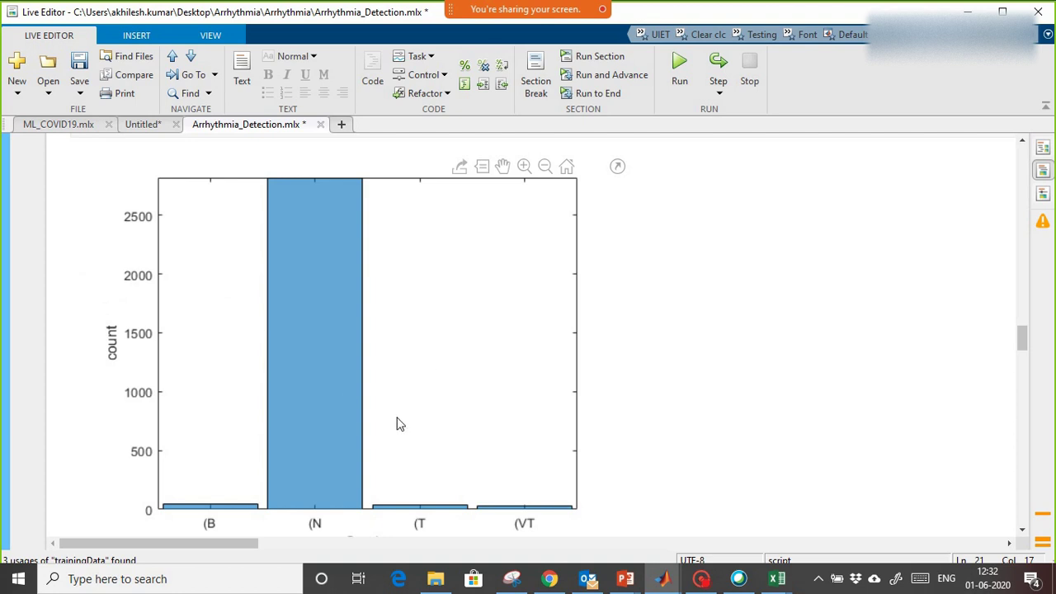
Run the section that plots the testing data histograms of age, gender and arrhythmias, and review the plots
scroll(397, 422, "down", 10)
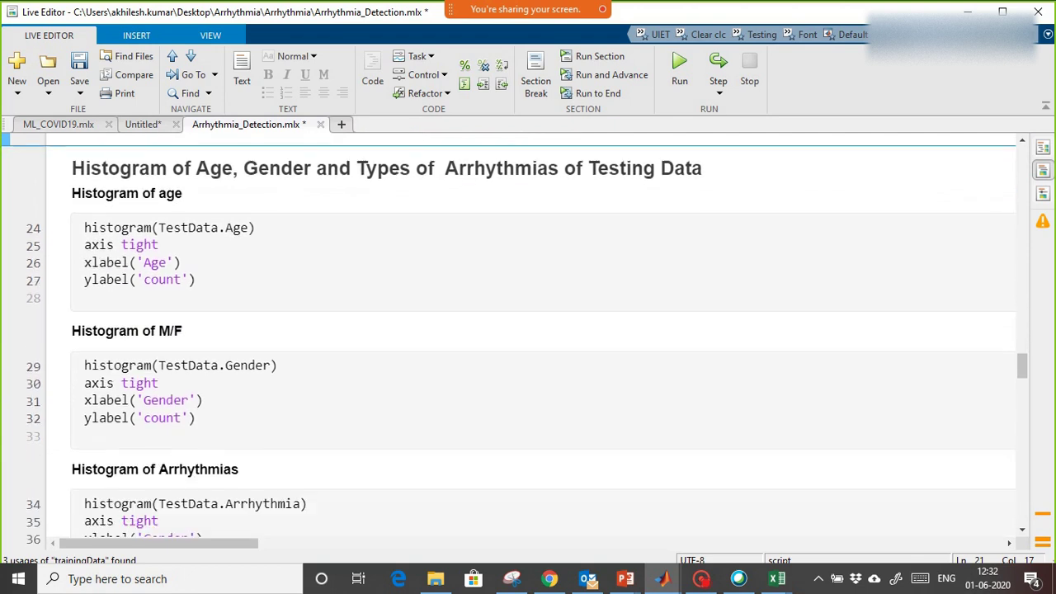
scroll(396, 422, "down", 1)
left_click(255, 223)
key("F5")
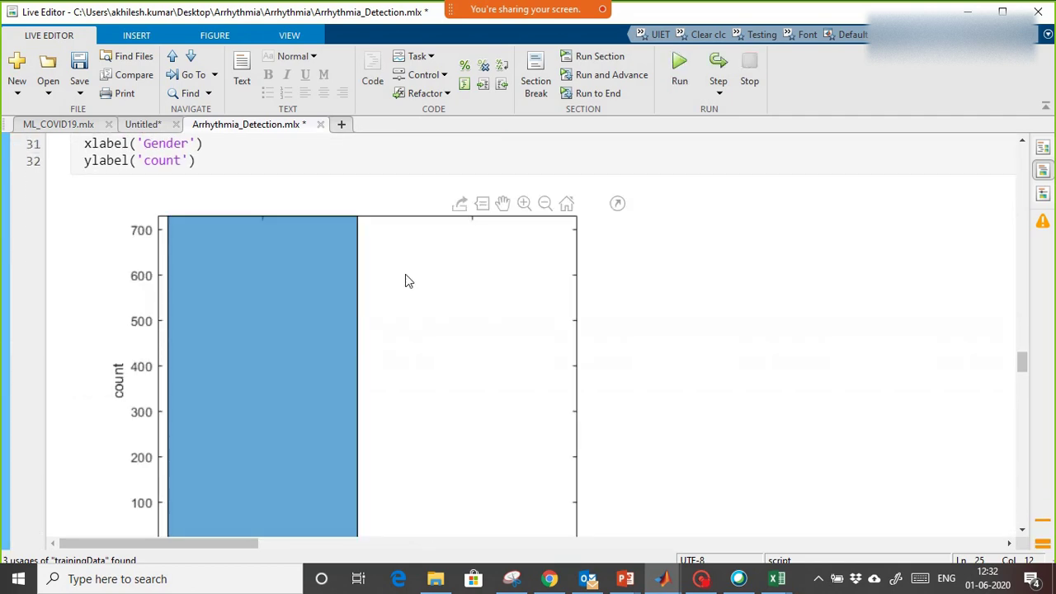
scroll(405, 277, "down", 10)
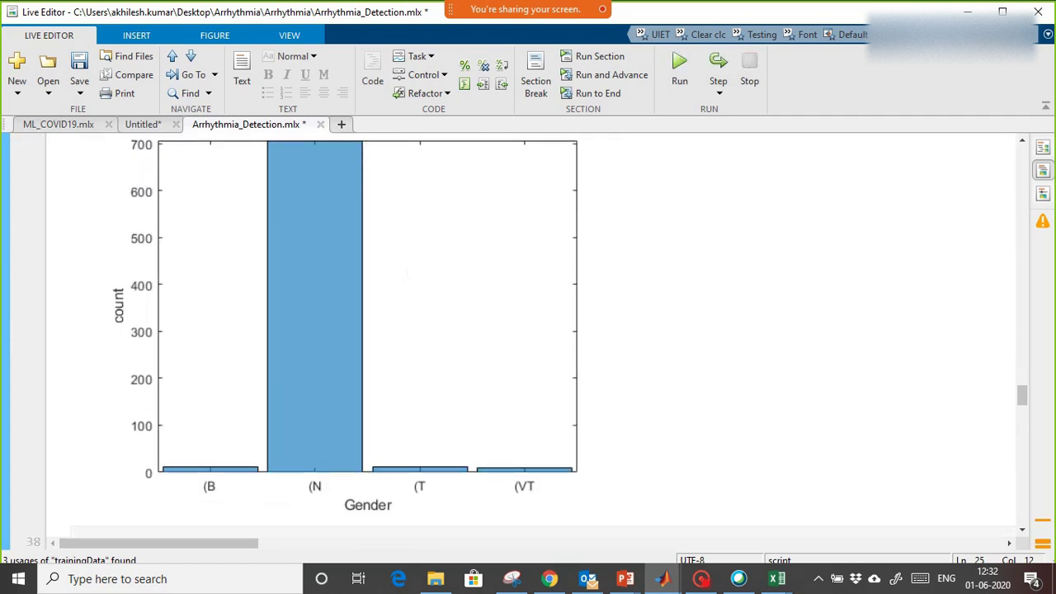
scroll(405, 273, "down", 1)
Go to the classificationLearner line of the Create Model section and switch to the main MATLAB window
left_click(349, 303)
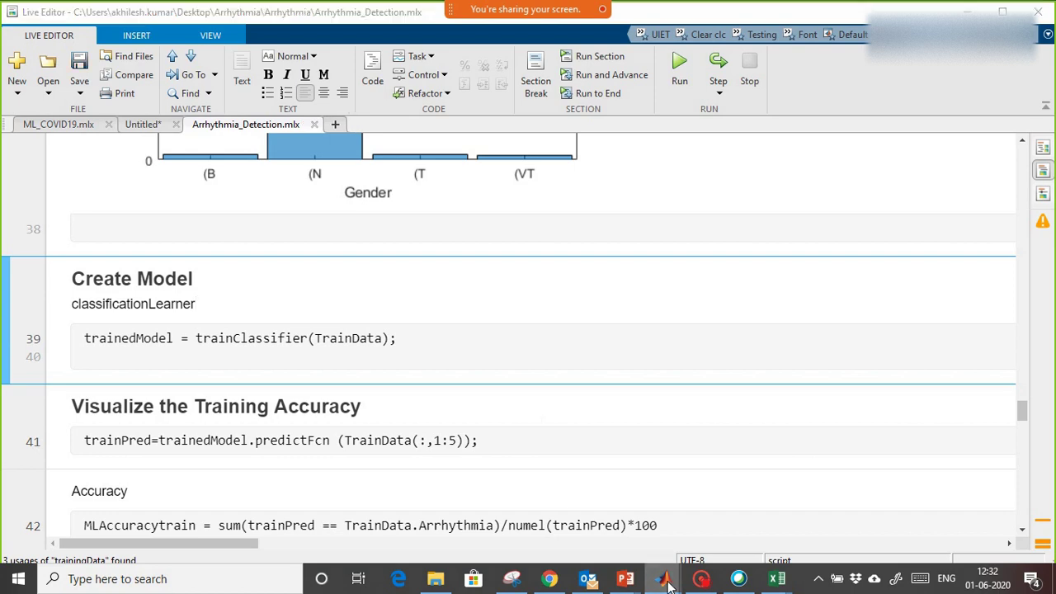
mouse_move(662, 578)
left_click(128, 515)
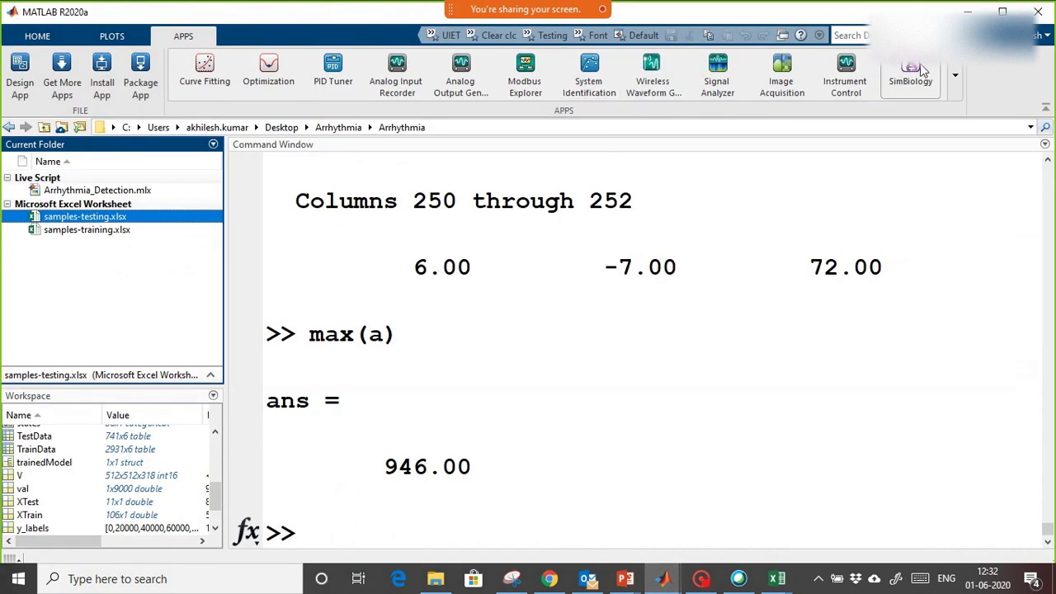
left_click(955, 74)
scroll(821, 344, "down", 1)
scroll(817, 361, "down", 5)
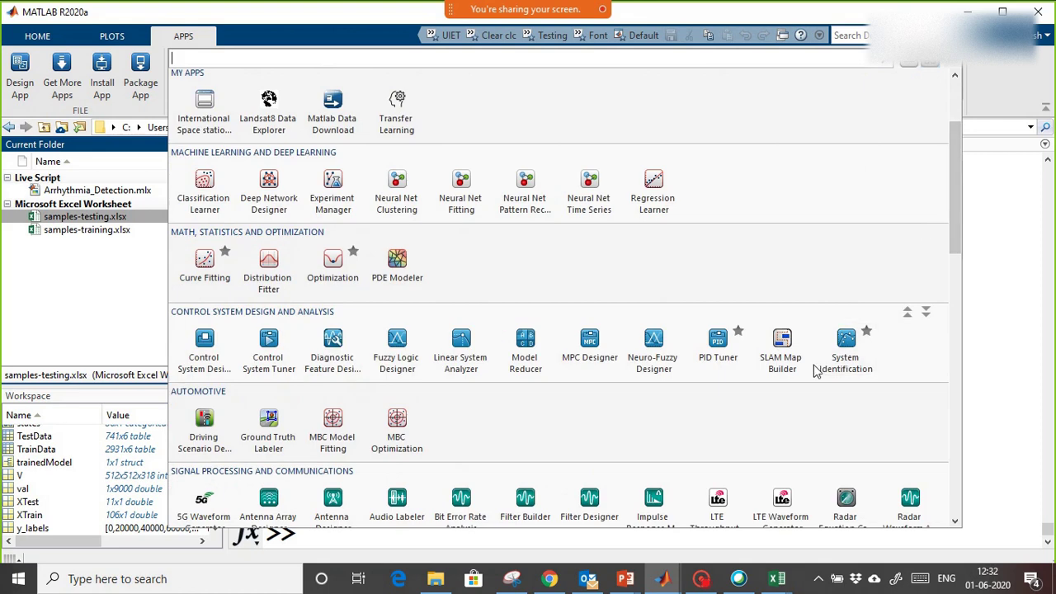
scroll(666, 378, "up", 1)
scroll(662, 373, "up", 3)
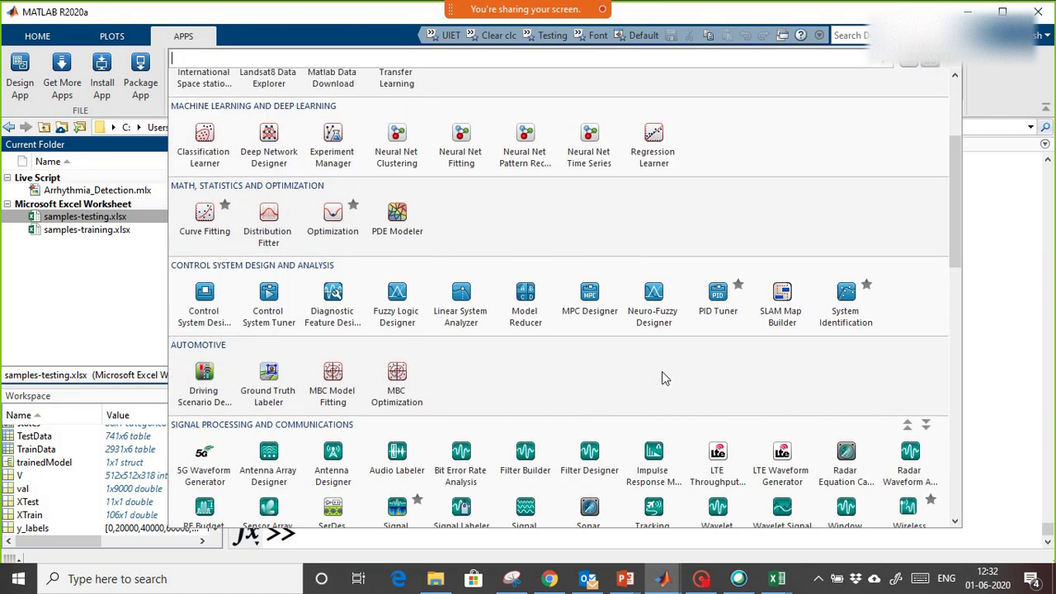
left_click(665, 236)
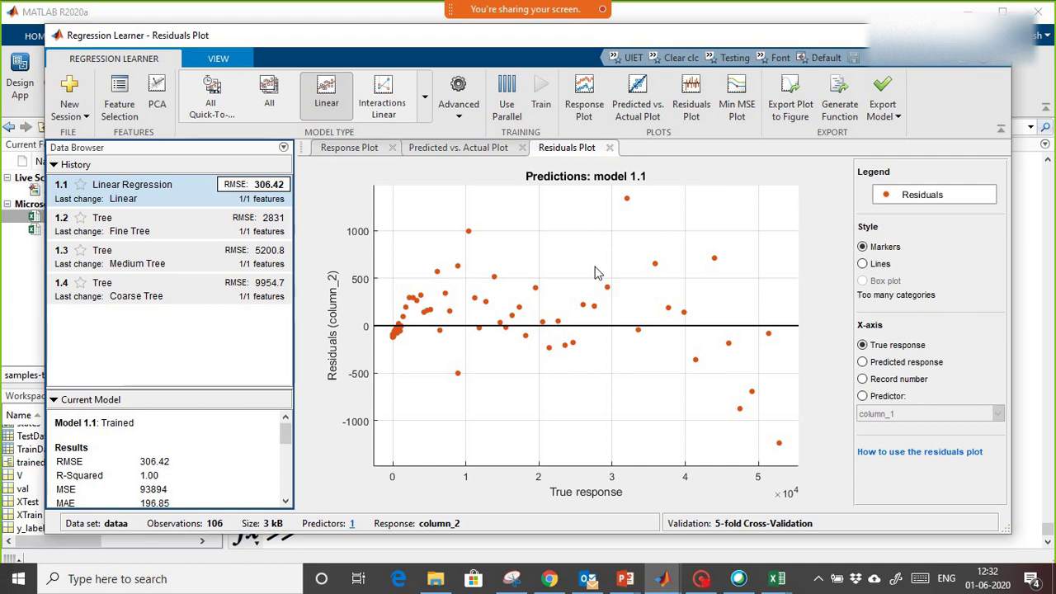
key("alt+F4")
left_click(499, 244)
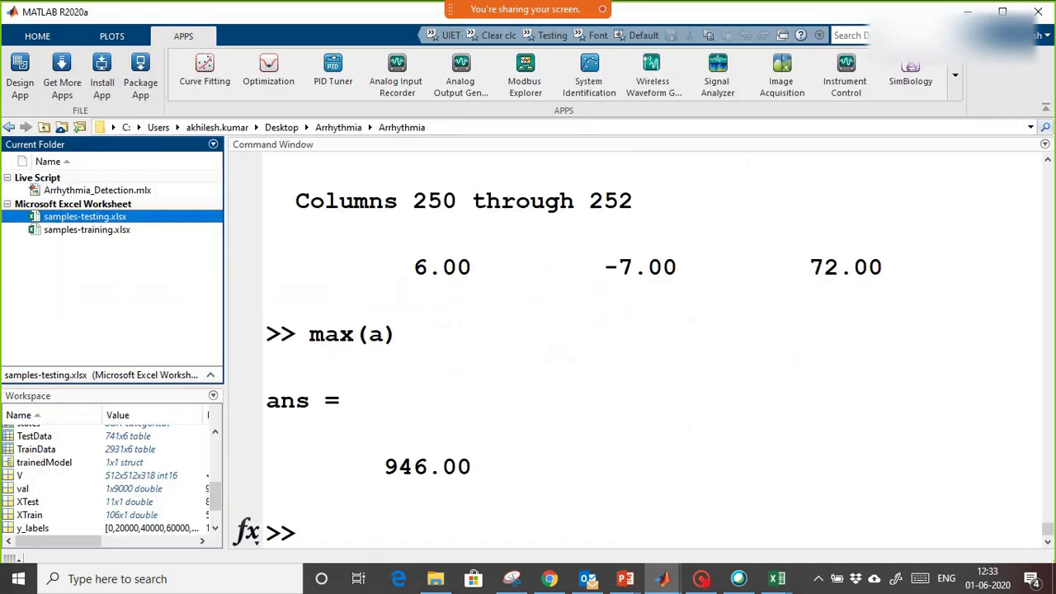
Launch the Classification Learner app from the Machine Learning and Deep Learning apps
left_click(955, 75)
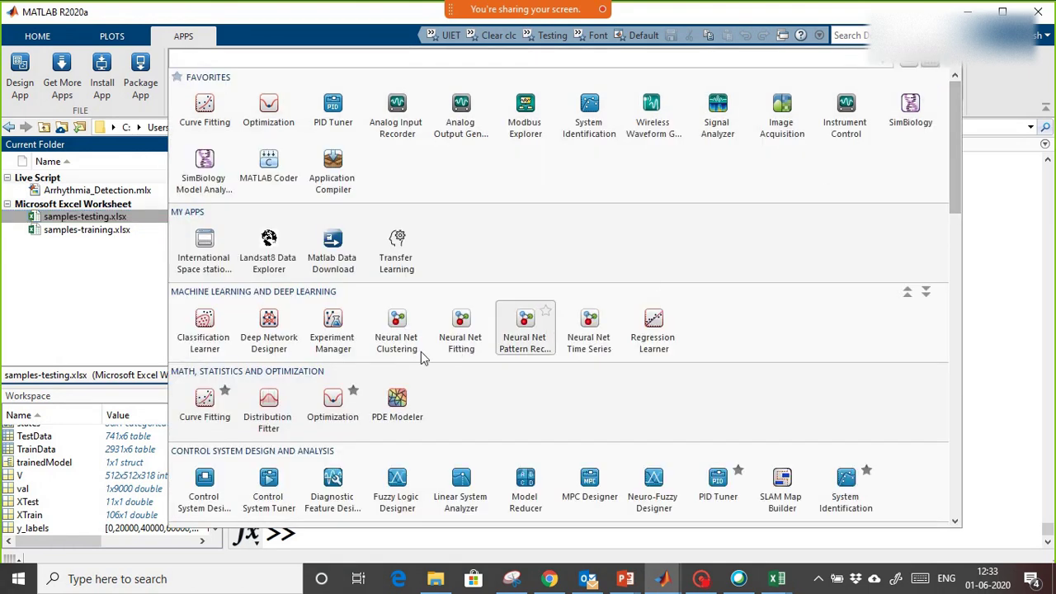
left_click(205, 328)
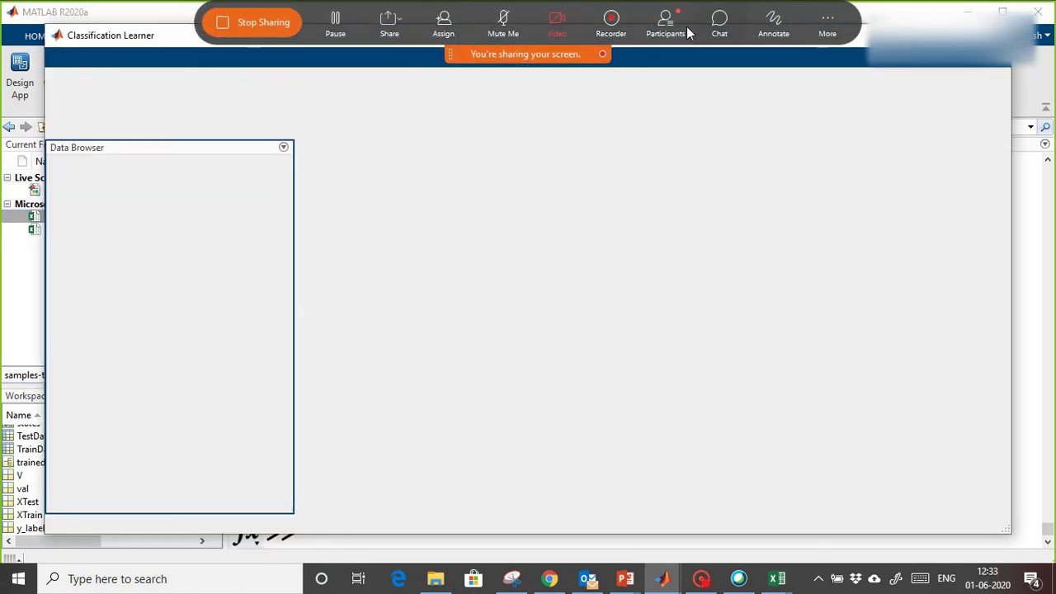
left_click(665, 23)
left_click(665, 23)
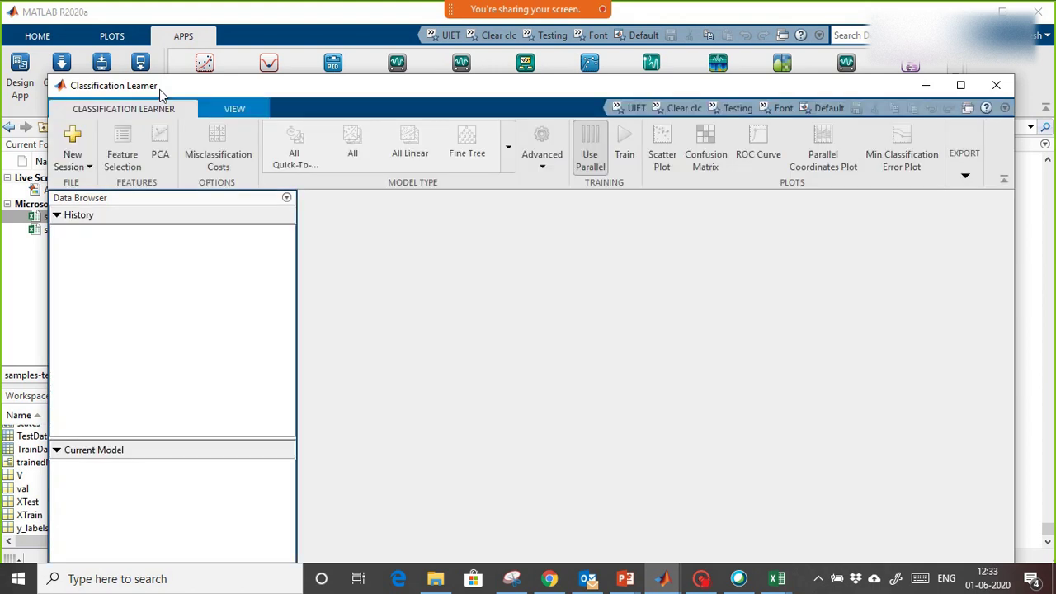
Create a new Classification Learner session from the workspace using TrainData as the data set variable
left_click(82, 168)
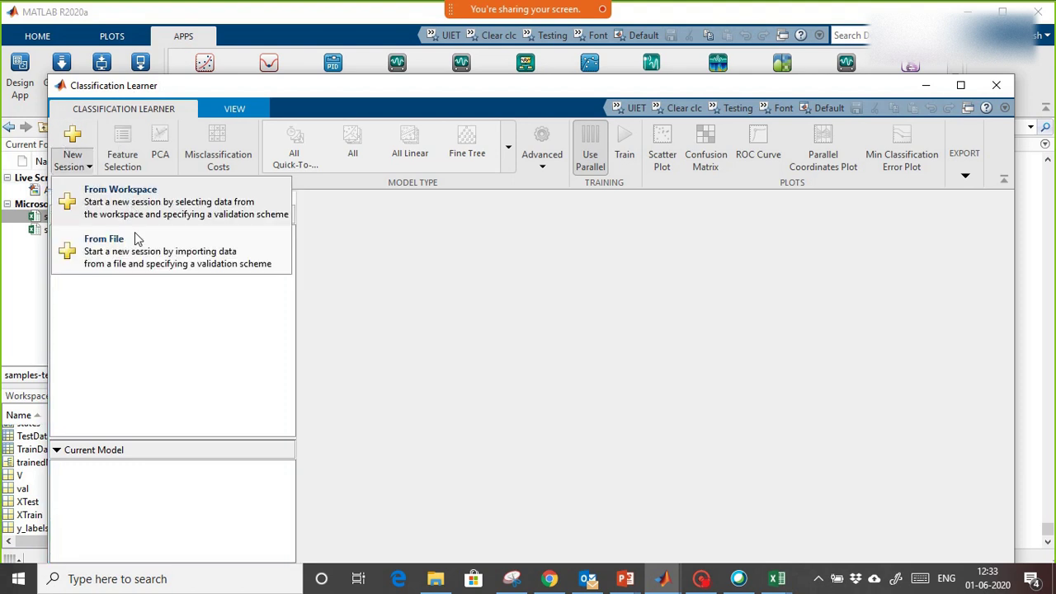
left_click(135, 206)
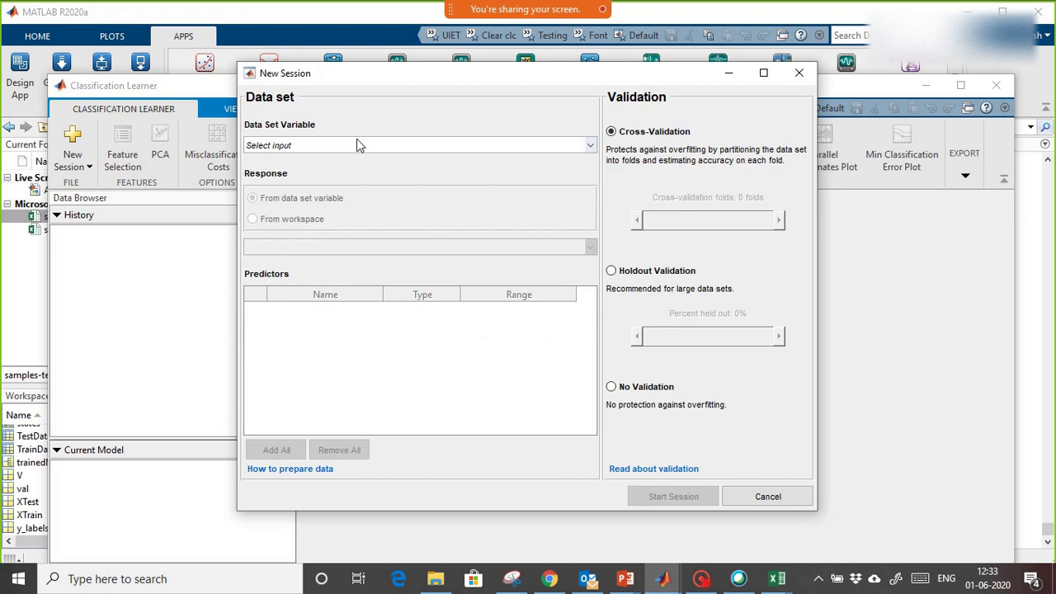
left_click(357, 142)
left_click(299, 209)
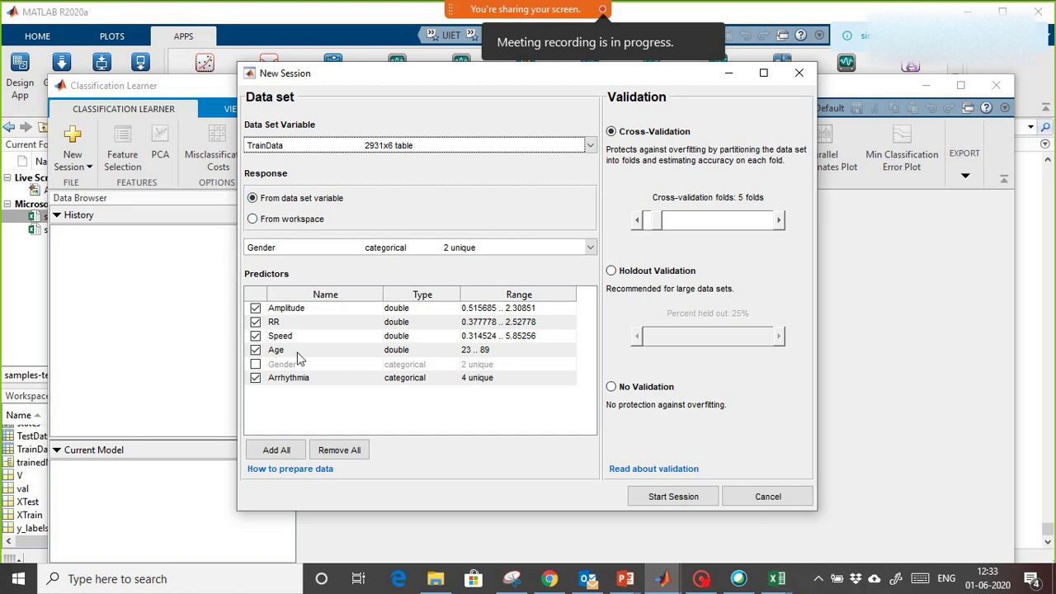
Set Arrhythmia as the response variable and start the session with 5-fold cross-validation
left_click(353, 248)
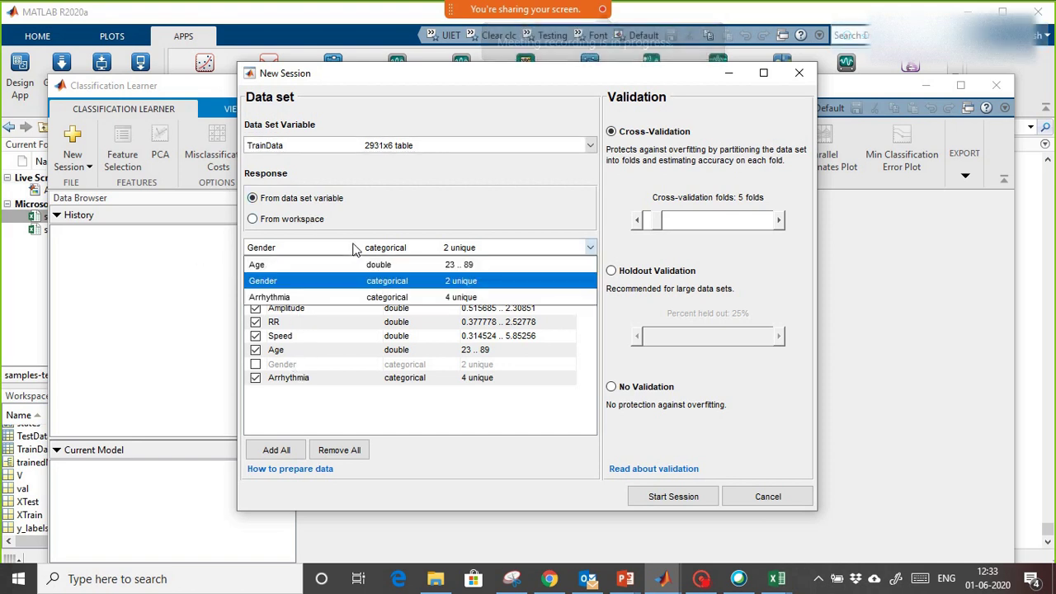
left_click(293, 299)
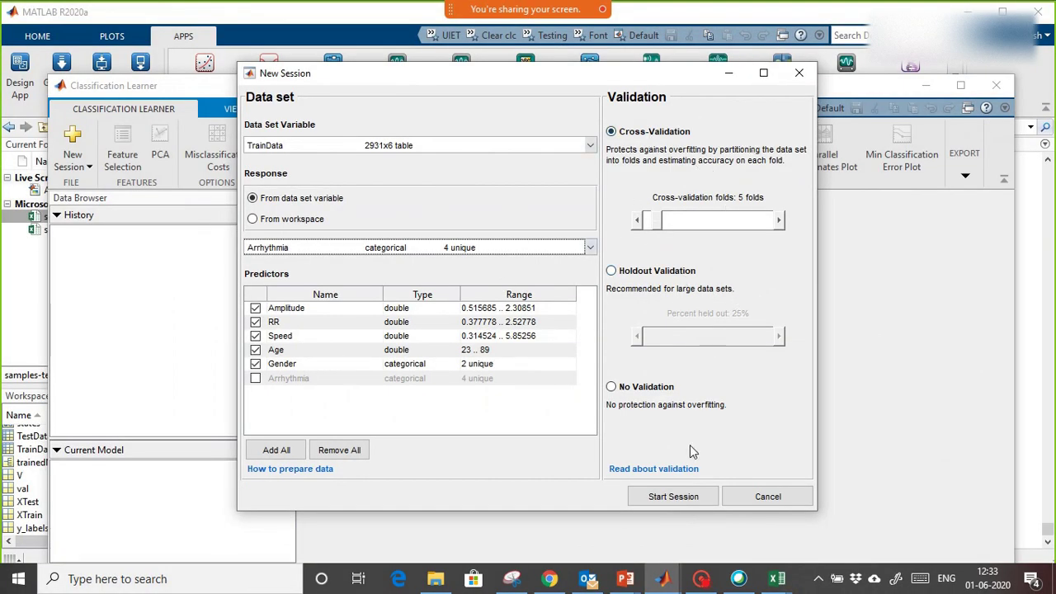
left_click(679, 500)
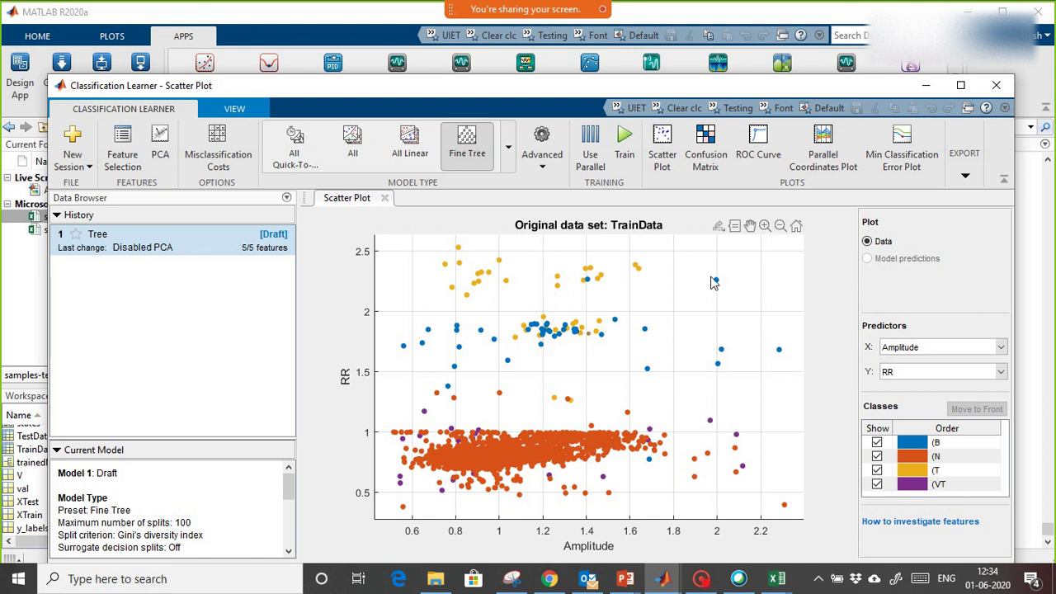
mouse_move(525, 10)
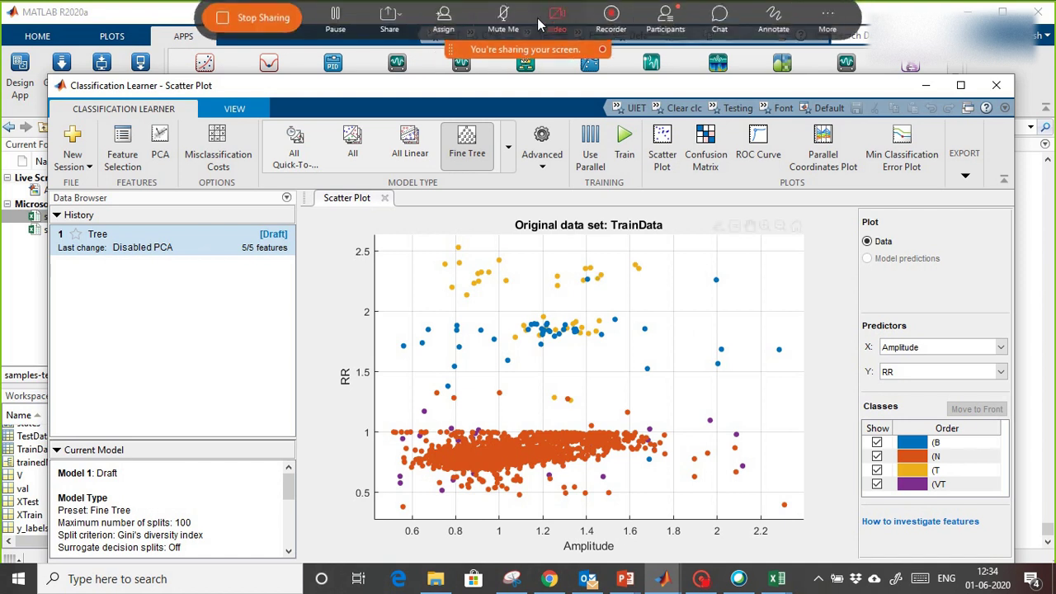
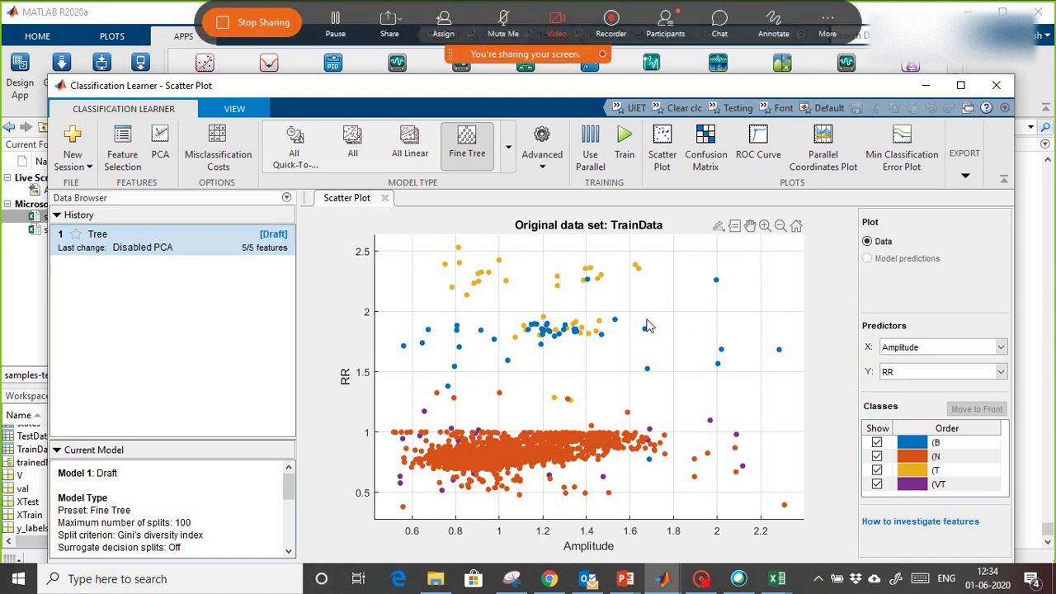
Plot Speed against Amplitude in the scatter plot and review the features available for training
left_click(912, 376)
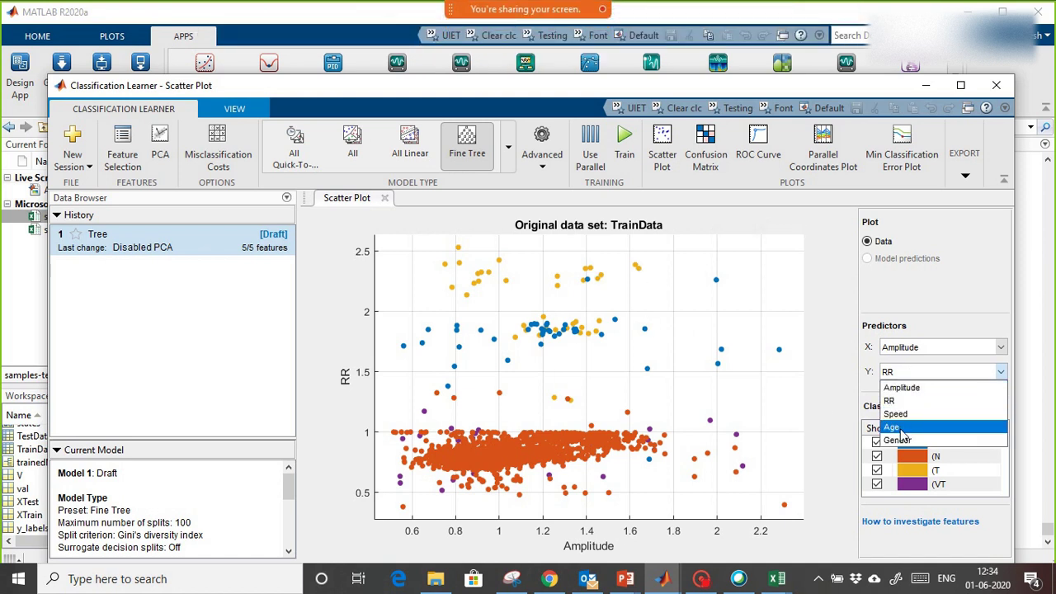
left_click(897, 414)
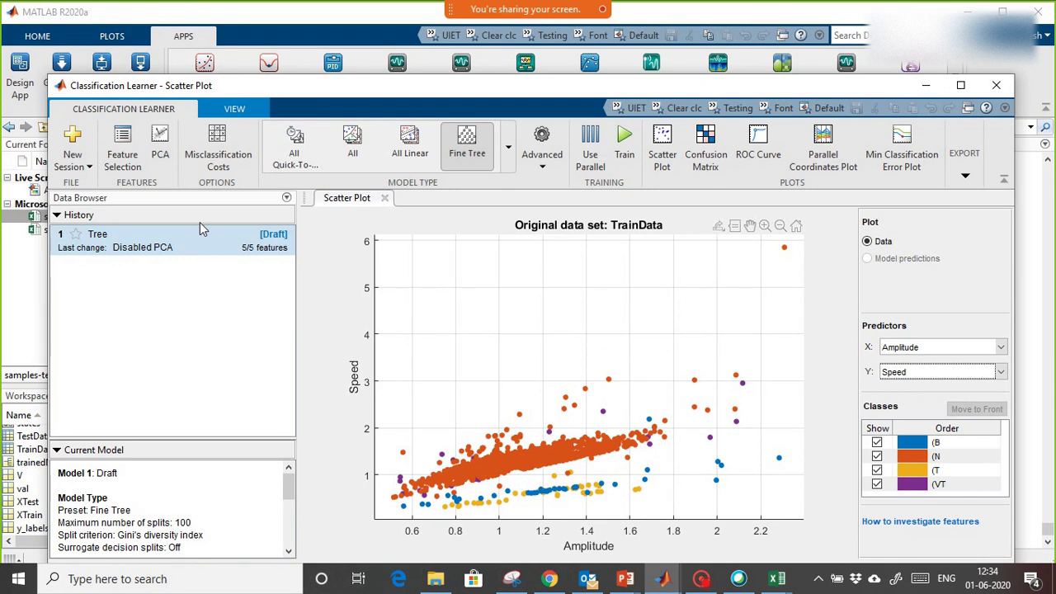
left_click(122, 155)
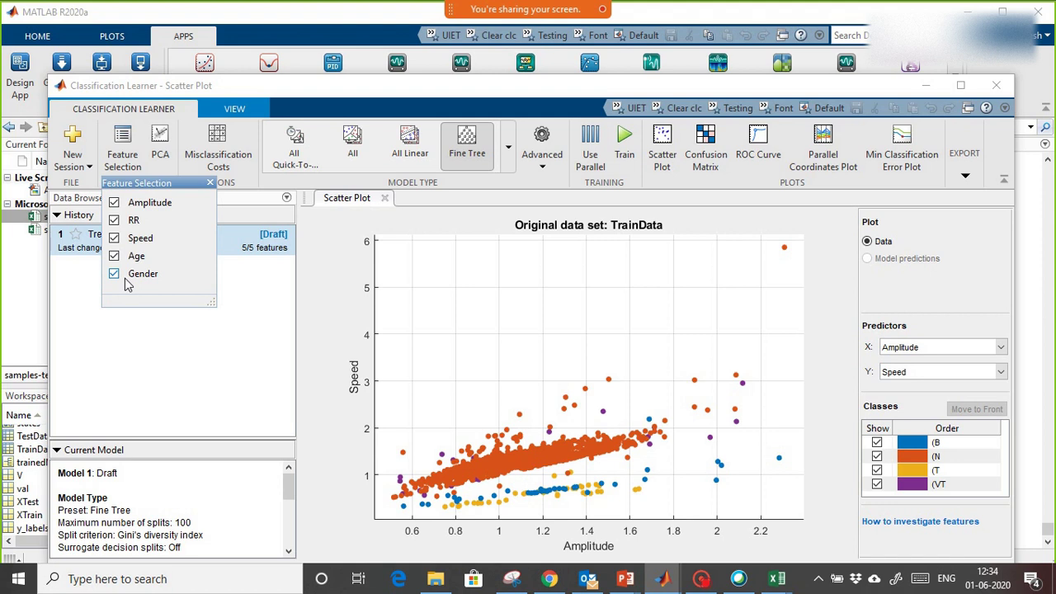
left_click(211, 183)
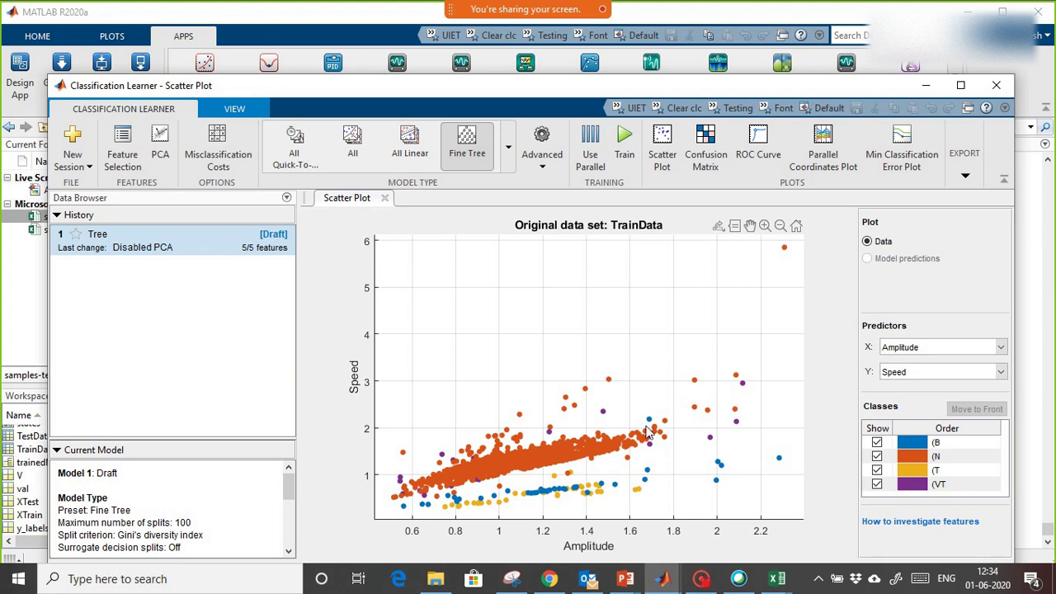
Choose the All Quick-To-Train model preset and train the models on TrainData
left_click(509, 149)
left_click(295, 198)
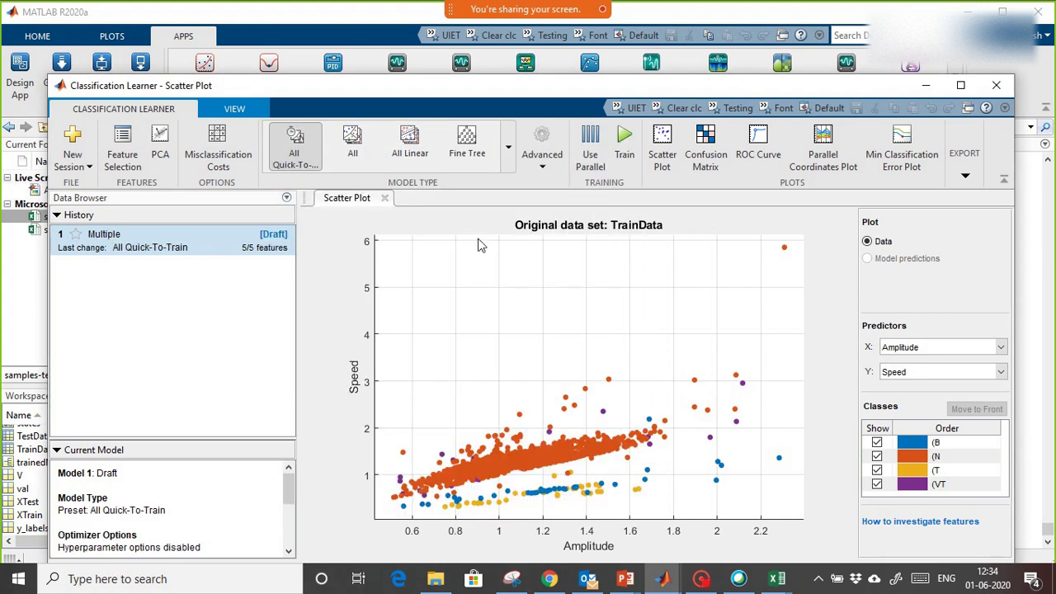
left_click(624, 138)
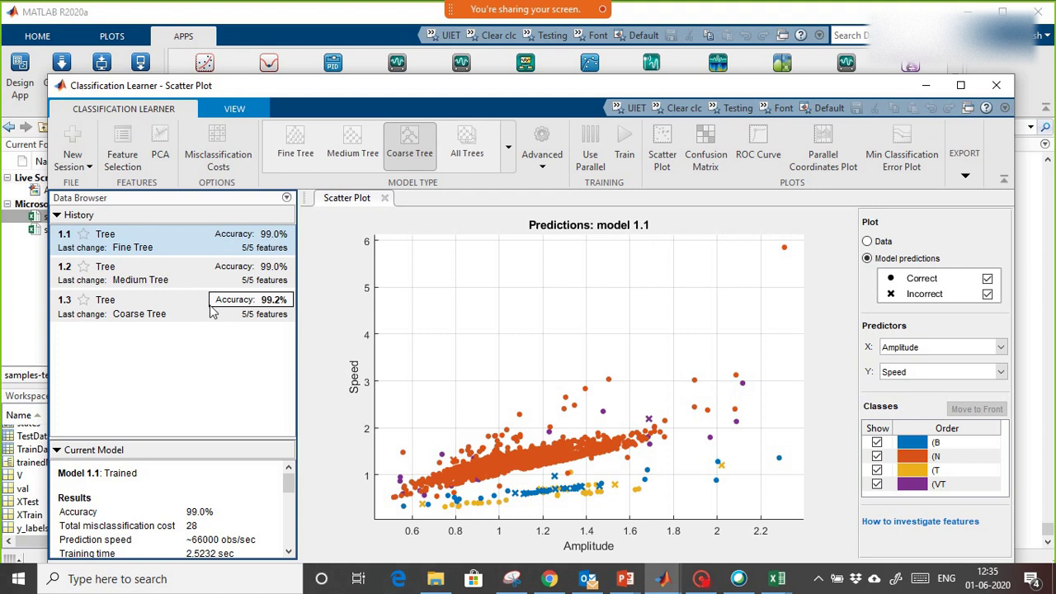
Show the confusion matrix of the Coarse Tree model 1.3 and view the export options
left_click(198, 317)
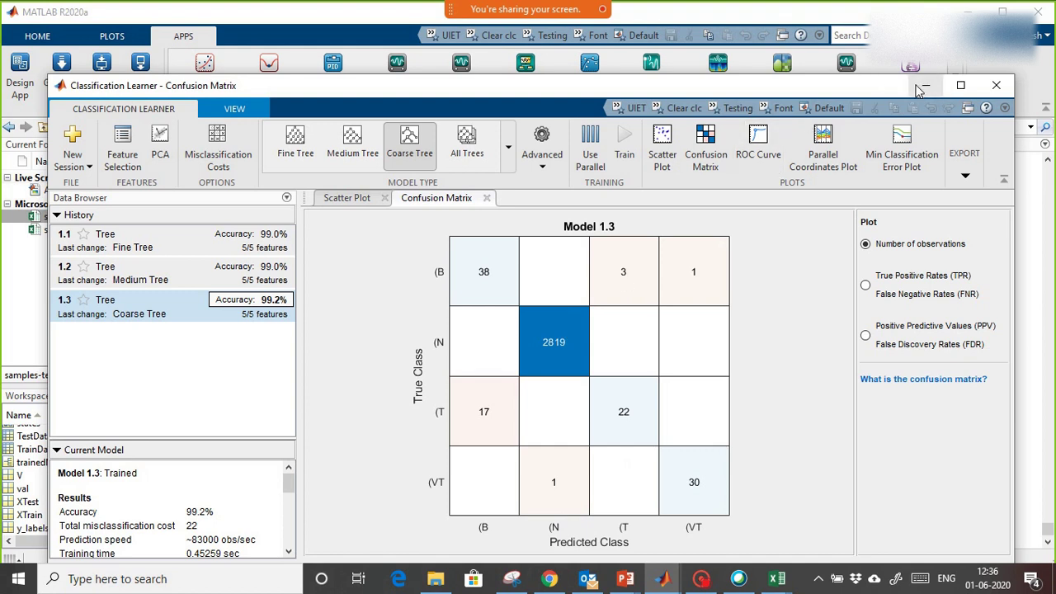
left_click(966, 175)
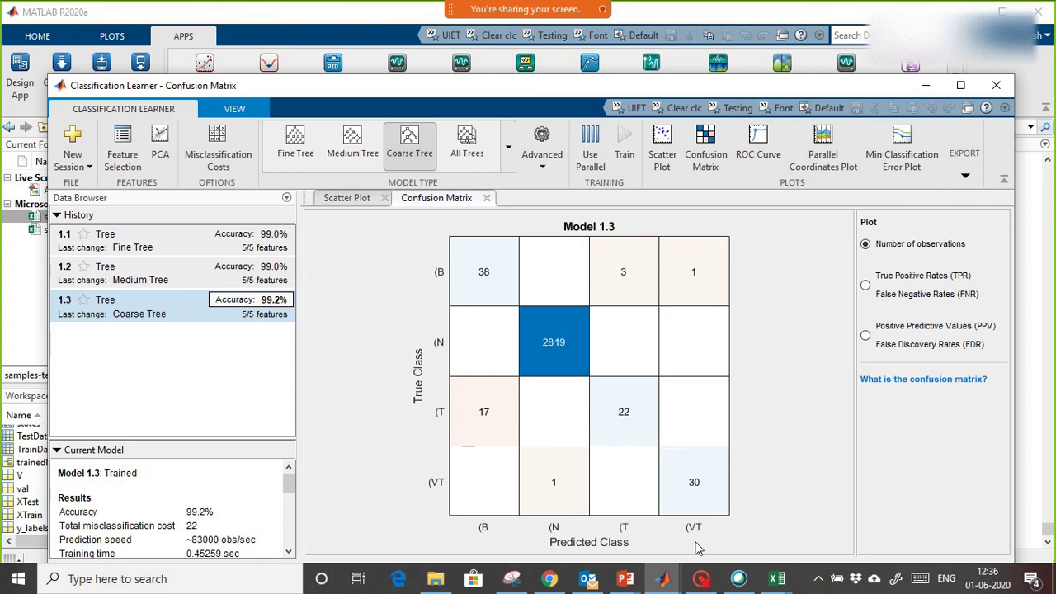
Switch to the Arrhythmia_Detection.mlx live script and run the Create Model section that calls trainClassifier(TrainData)
left_click(663, 578)
left_click(486, 521)
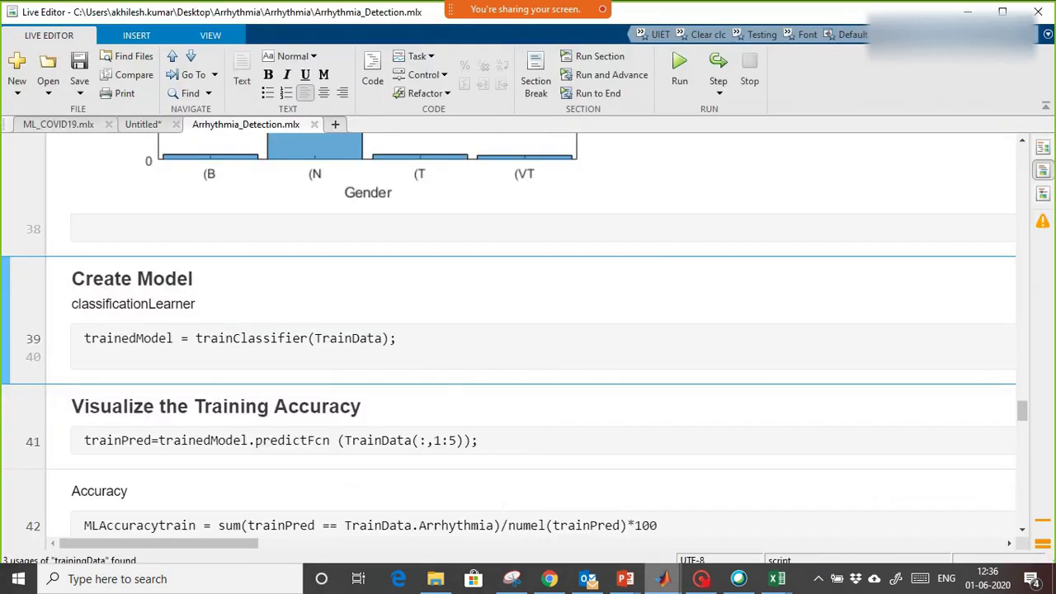
scroll(486, 521, "down", 15)
scroll(544, 338, "down", 8)
scroll(545, 338, "up", 20)
scroll(514, 335, "up", 6)
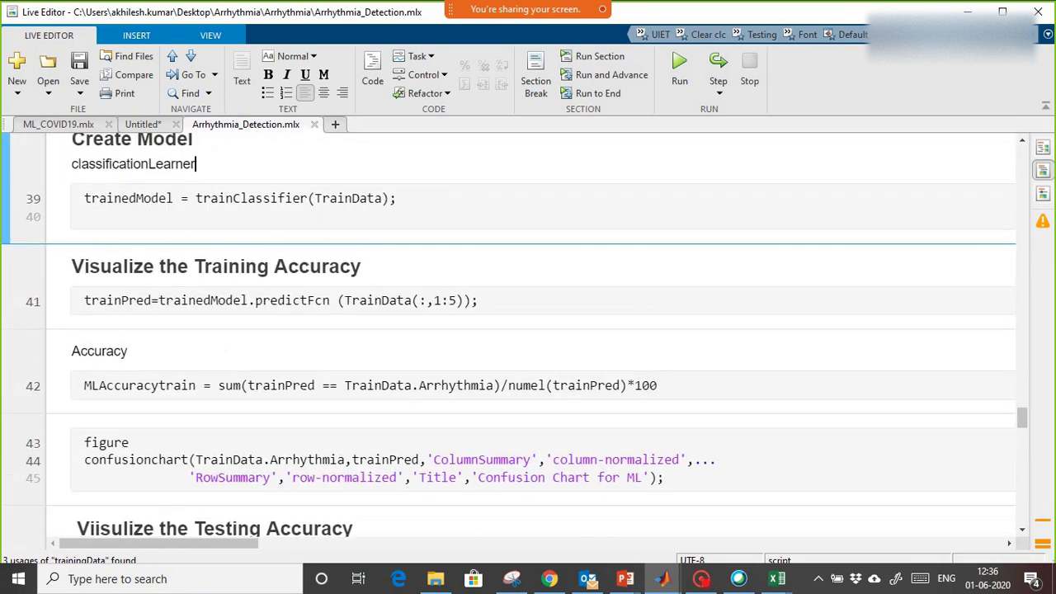
left_click(219, 330)
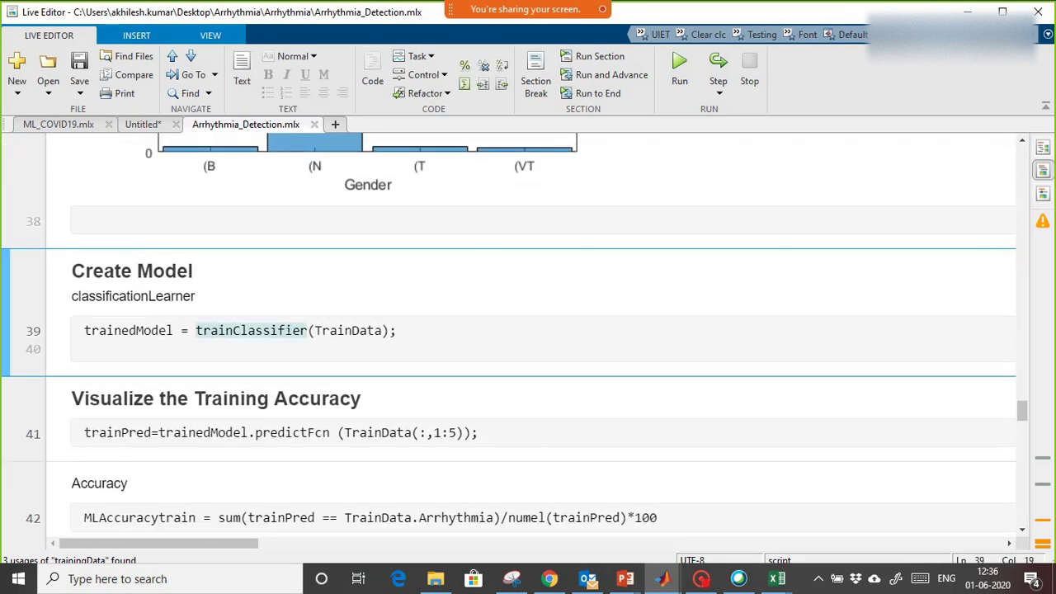
key("ctrl+Return")
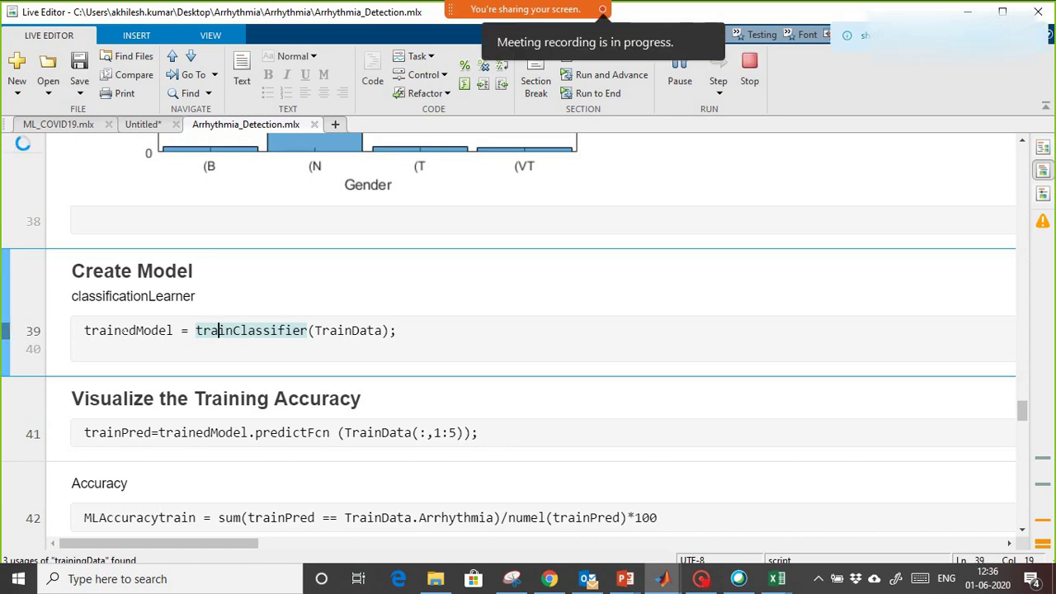
Examine the trainedModel variable and the trainPred line that applies predictFcn to TrainData(:,1:5)
double_click(122, 330)
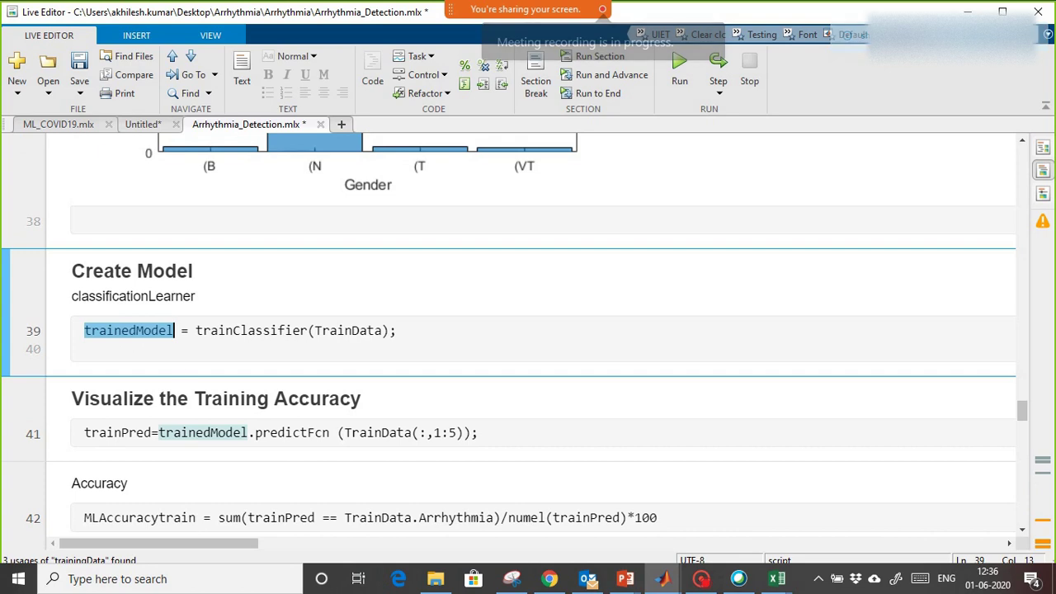
scroll(290, 394, "down", 2)
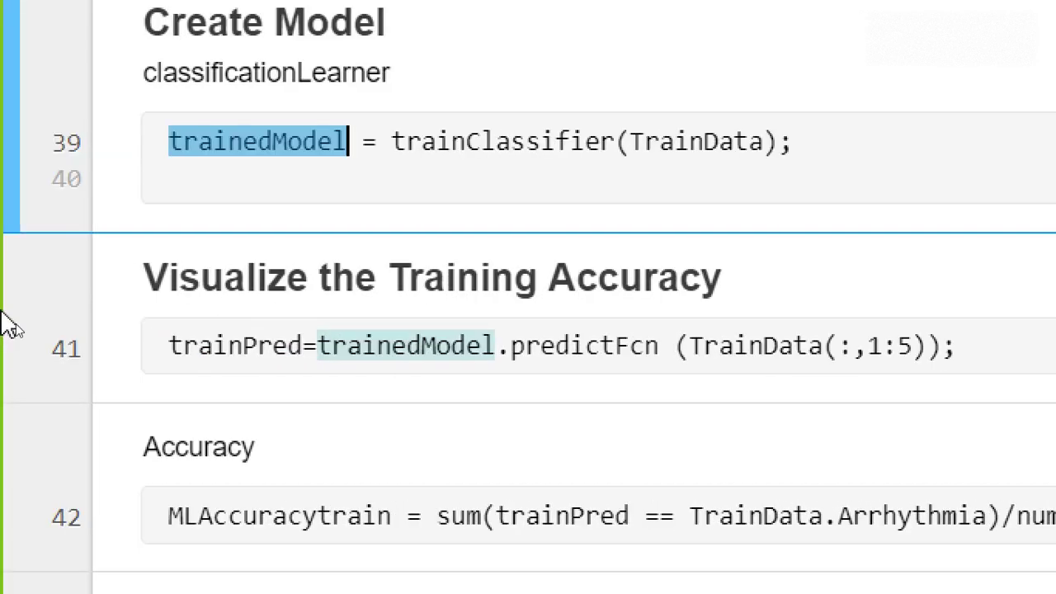
left_click(385, 352)
left_click_drag(318, 347, 911, 345)
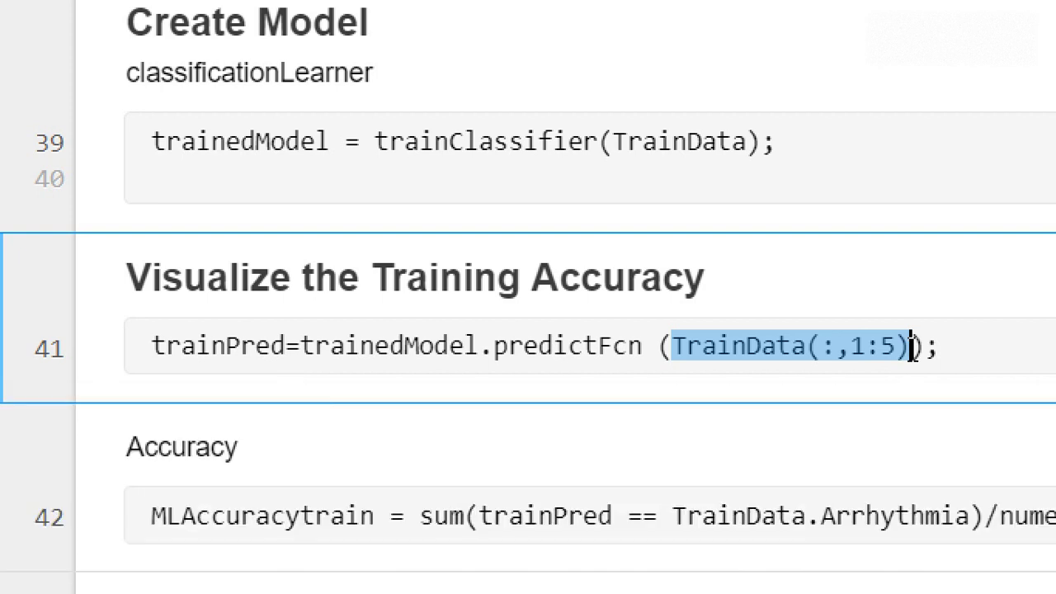
left_click(906, 347)
left_click(904, 345)
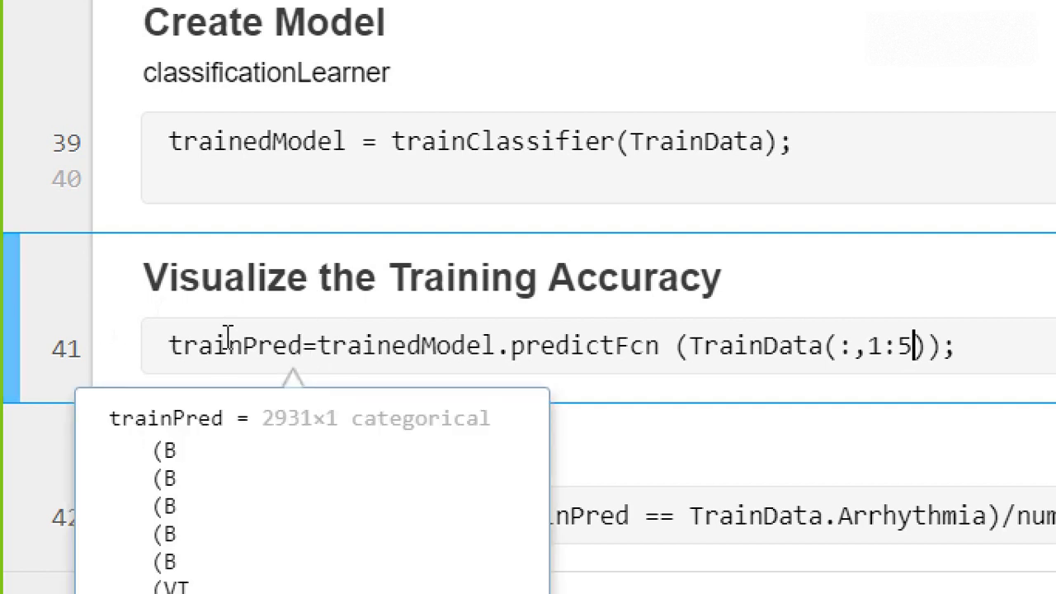
left_click(377, 346)
scroll(536, 496, "down", 5)
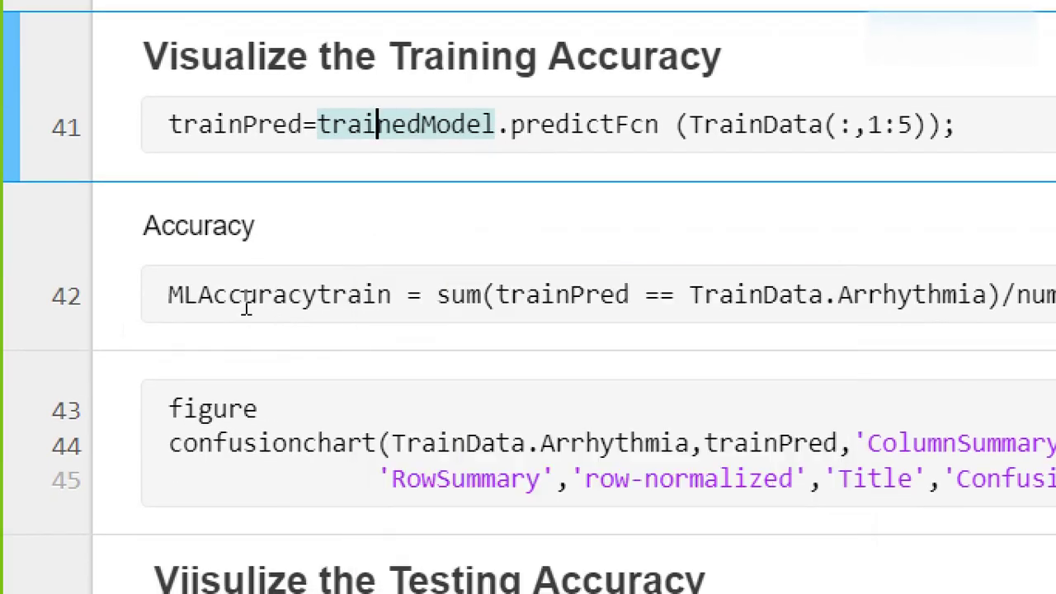
Examine the MLAccuracytrain formula, covering the comparison of trainPred with TrainData.Arrhythmia and the numel divisor
left_click(246, 307)
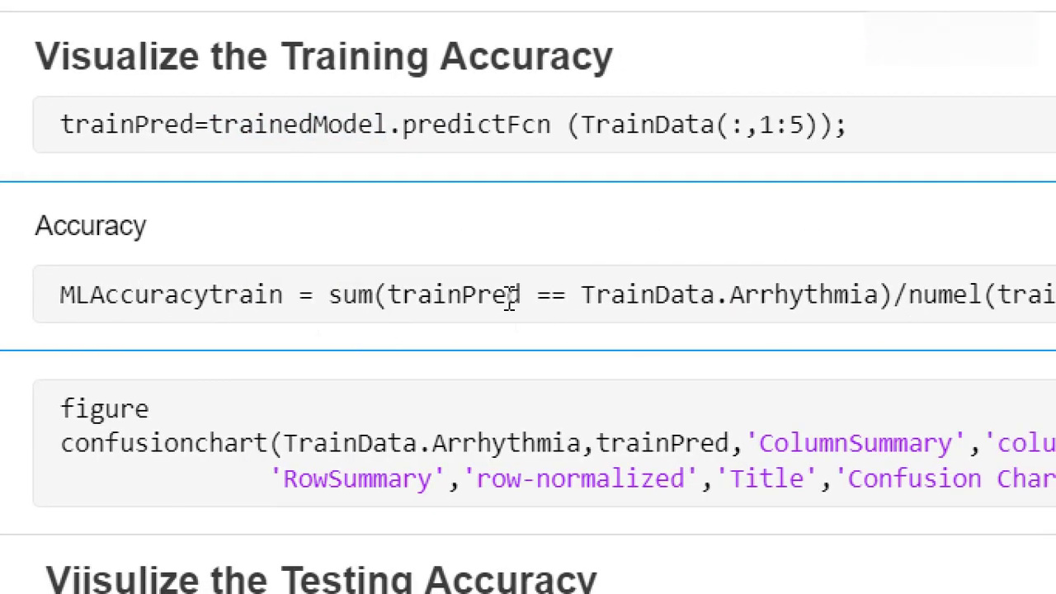
left_click(390, 294)
left_click_drag(390, 295, 883, 302)
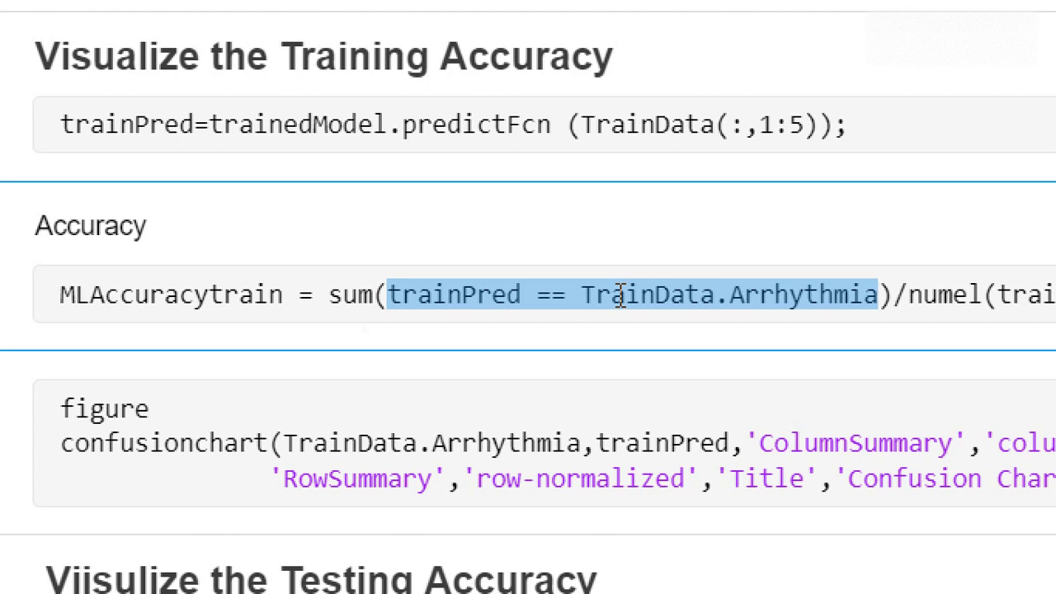
left_click(578, 281)
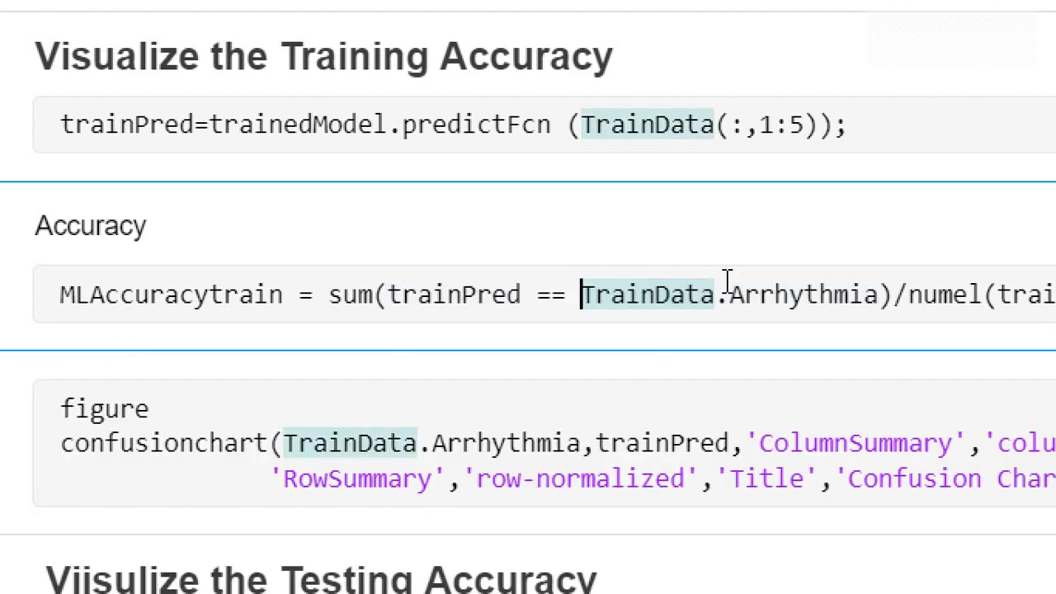
left_click_drag(581, 295, 879, 297)
left_click_drag(534, 295, 403, 295)
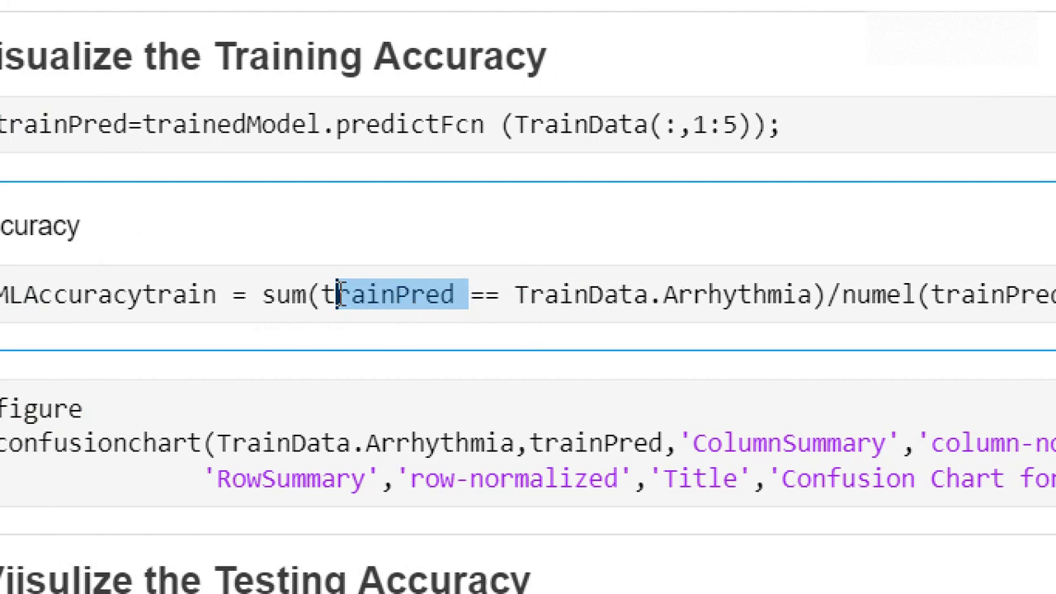
left_click(291, 297)
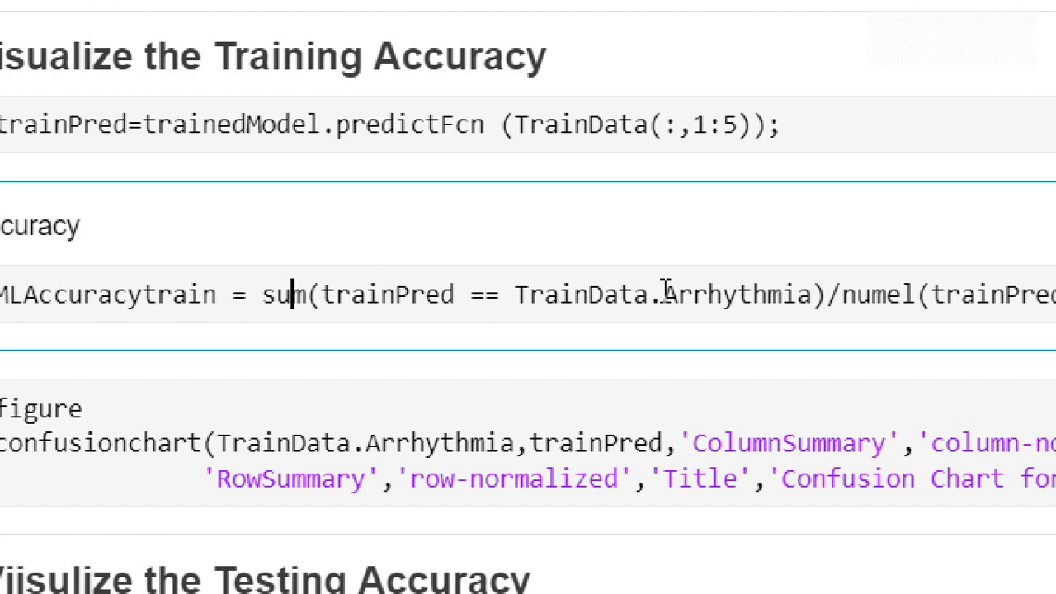
left_click_drag(685, 296, 831, 299)
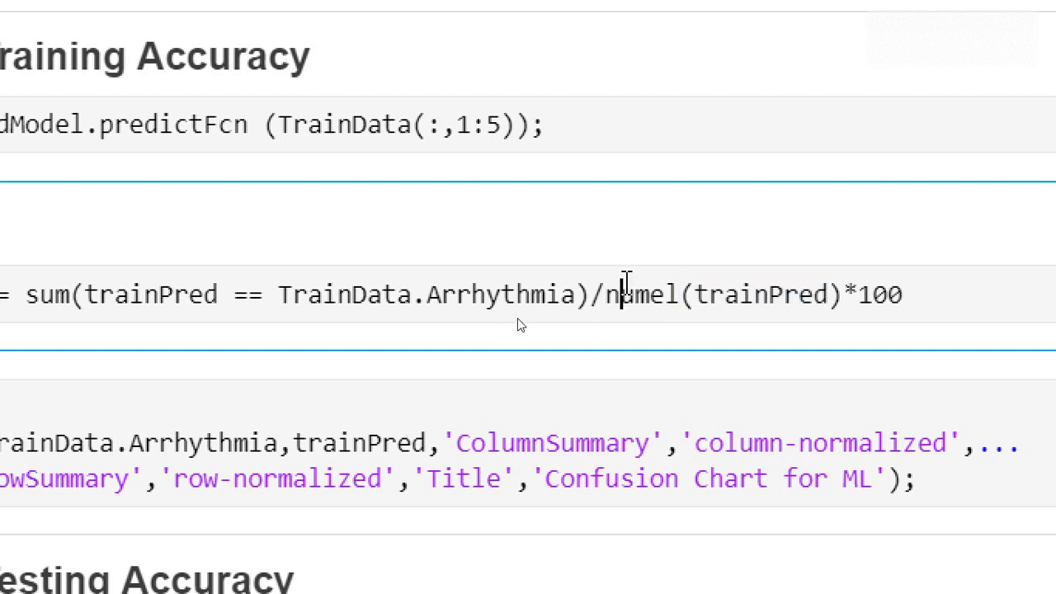
double_click(625, 294)
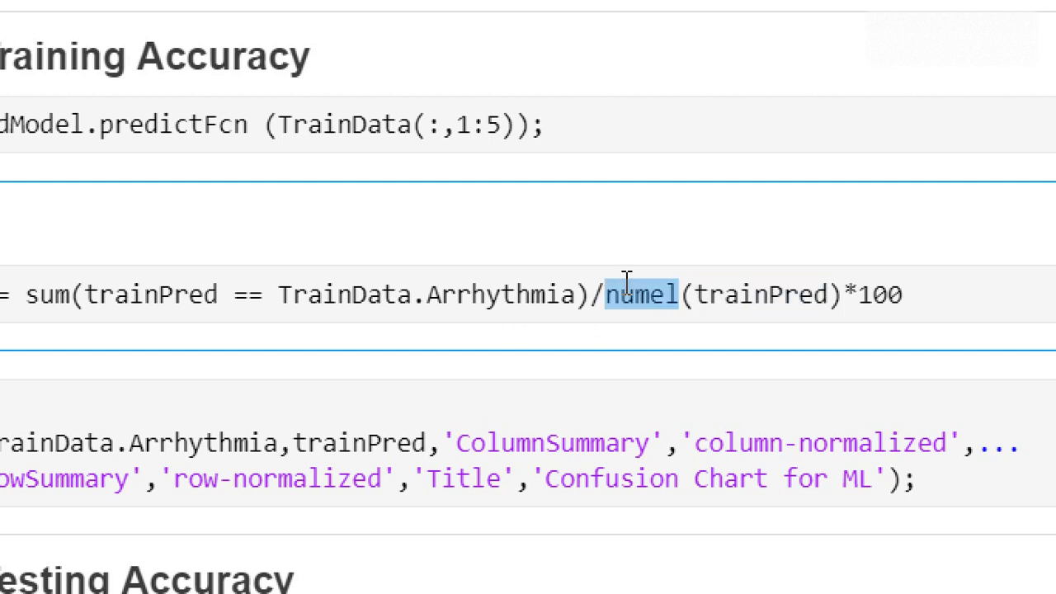
Run the Accuracy section to compute MLAccuracytrain for the training data
left_click(921, 283)
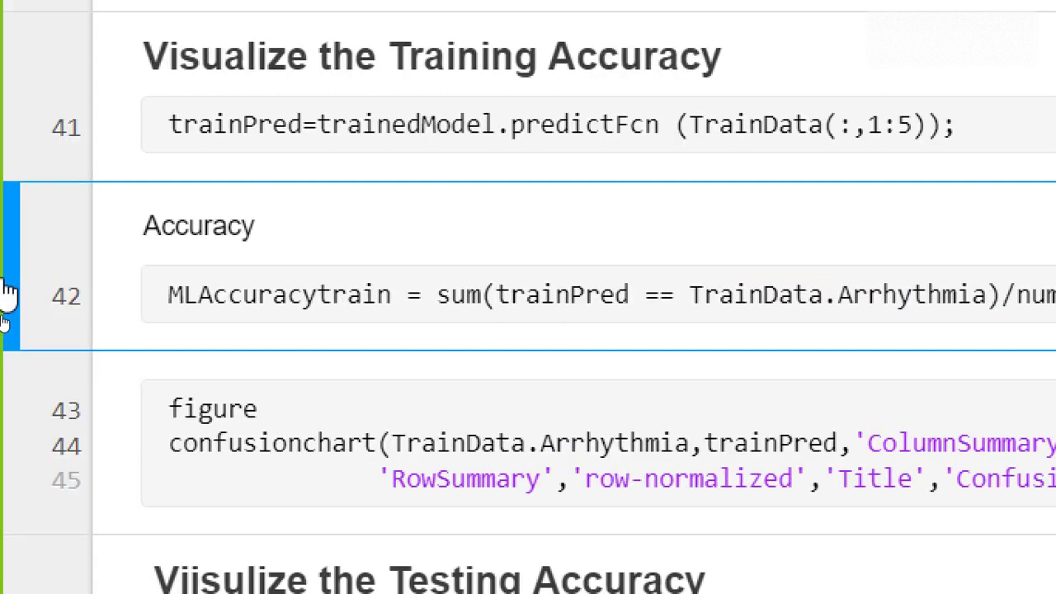
left_click(9, 288)
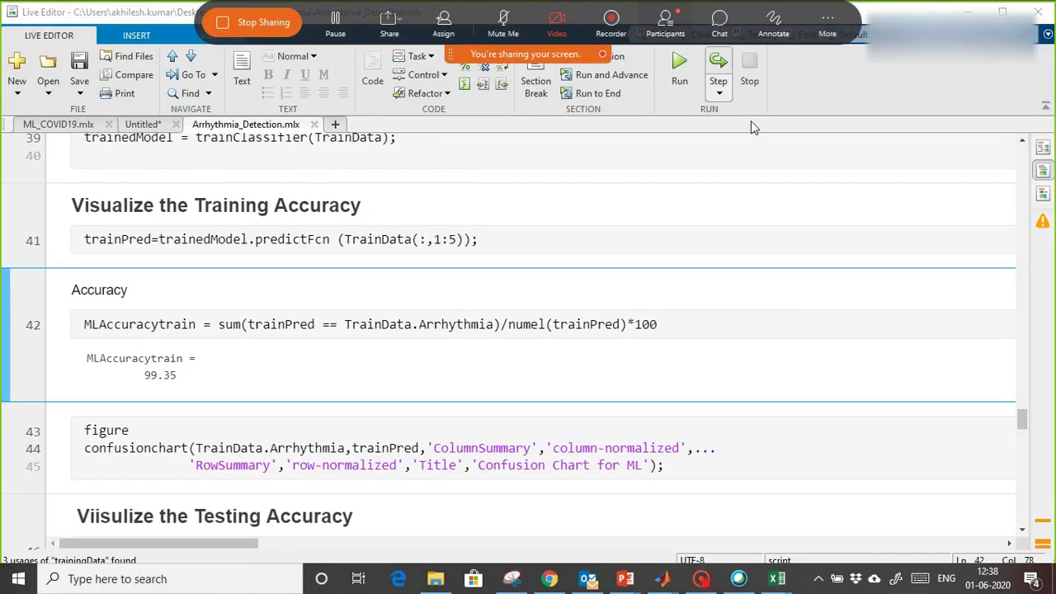
key("alt+u")
right_click(759, 215)
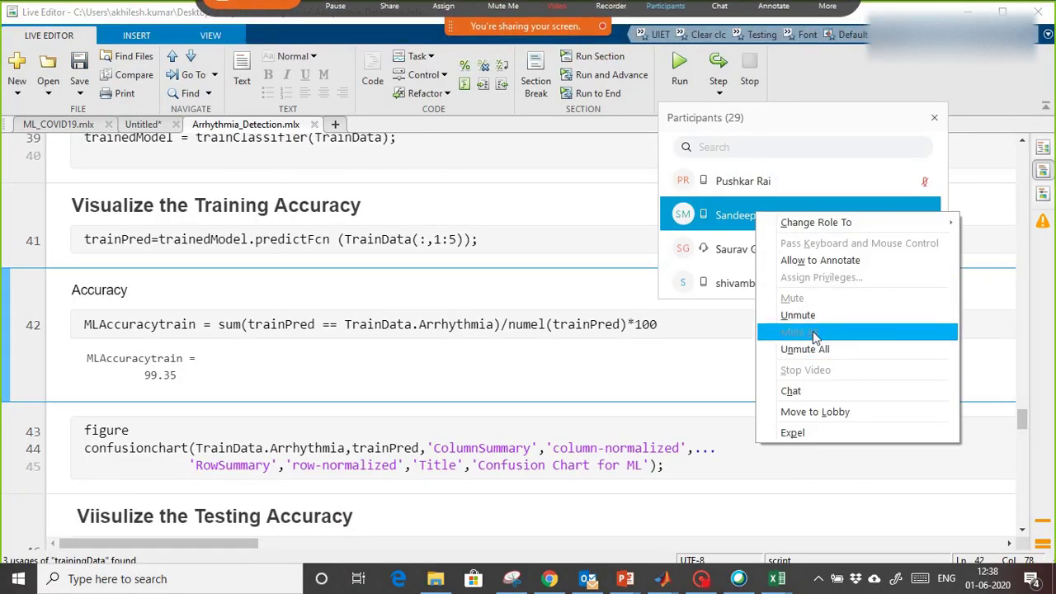
left_click(608, 324)
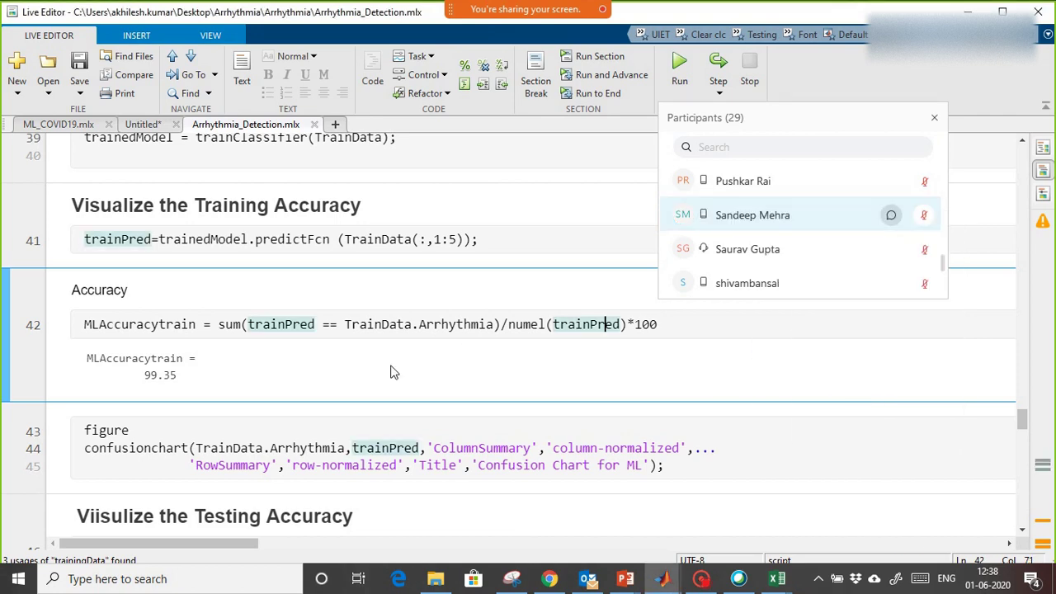
scroll(394, 373, "down", 2)
left_click(934, 118)
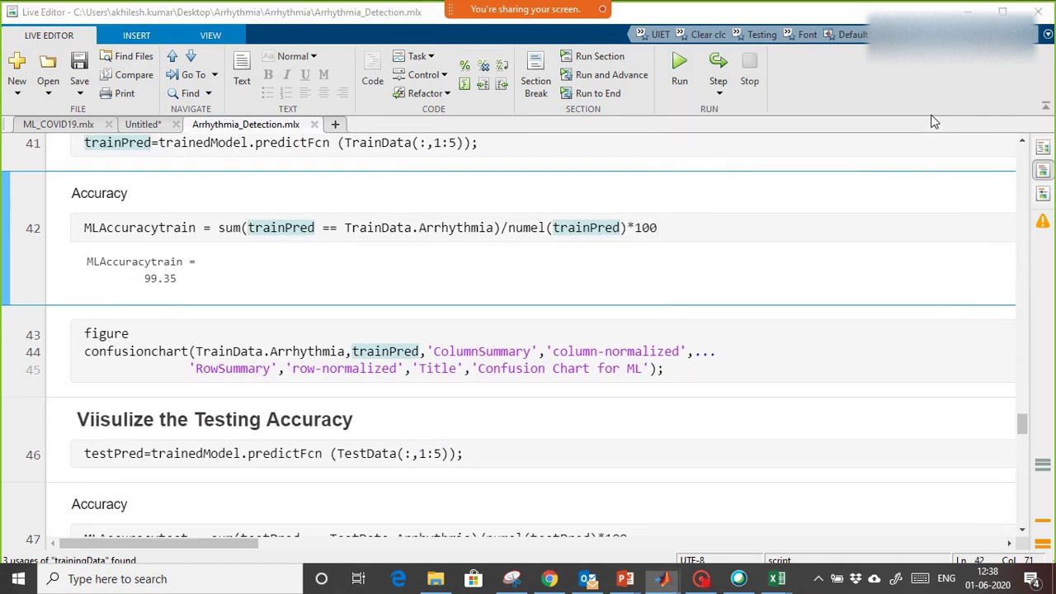